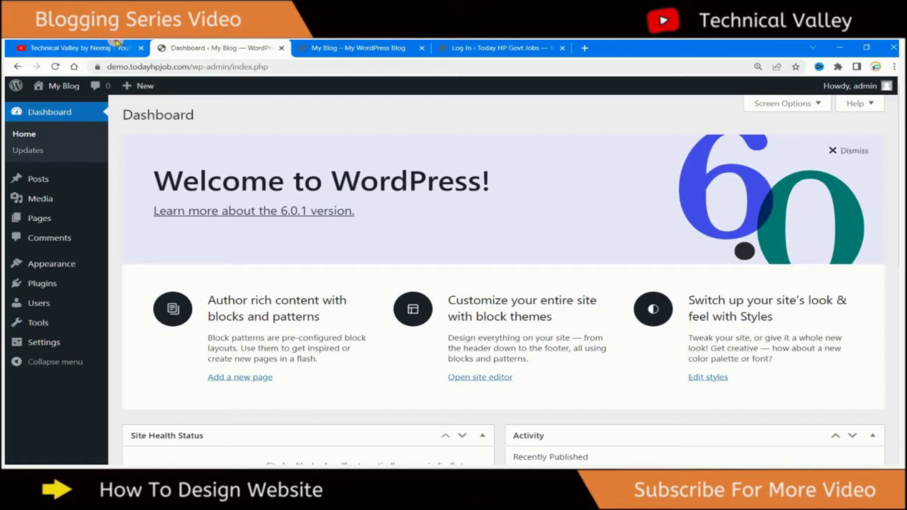
- Look over the YouTube channel's uploaded videos, the My Blog front page and the Today HP Govt Jobs login page
scroll(511, 224, "down", 2)
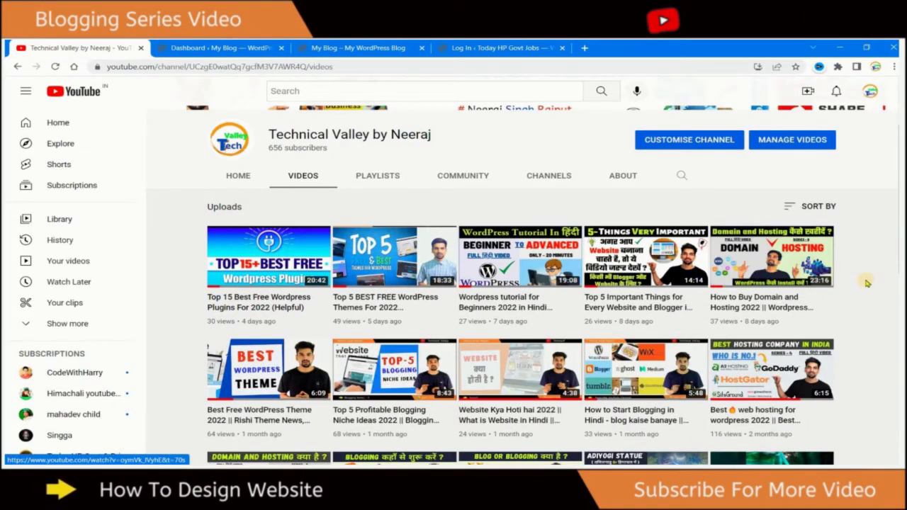
scroll(866, 283, "up", 1)
scroll(866, 283, "up", 1)
left_click(375, 45)
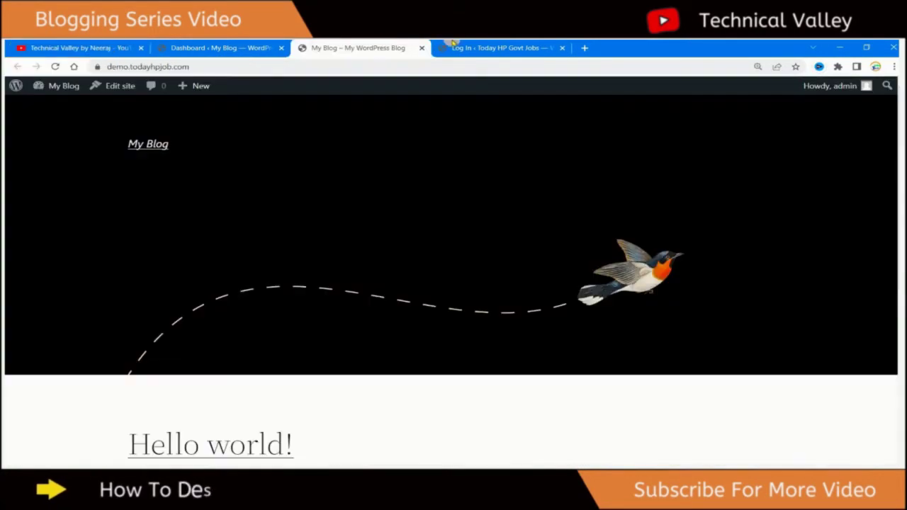
left_click(481, 44)
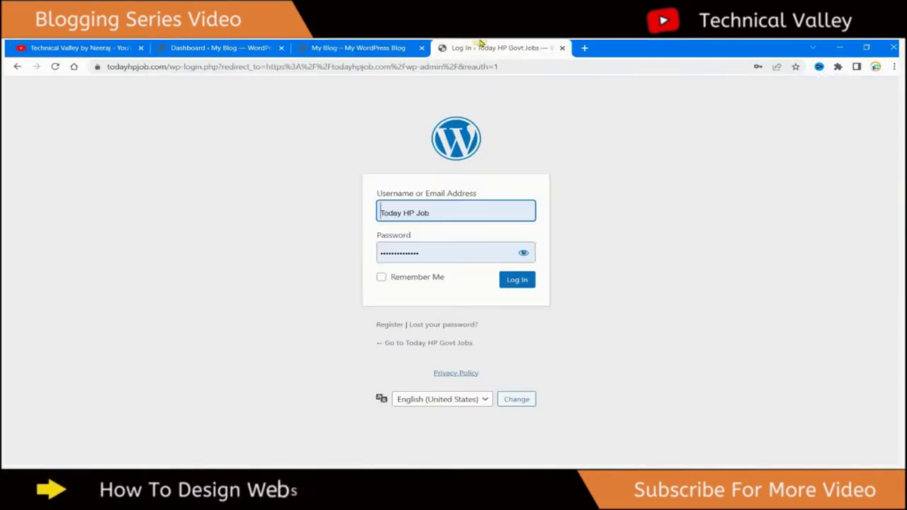
- Return to the My Blog dashboard and examine its "Welcome to WordPress!" panel and the widgets below it
left_click(248, 46)
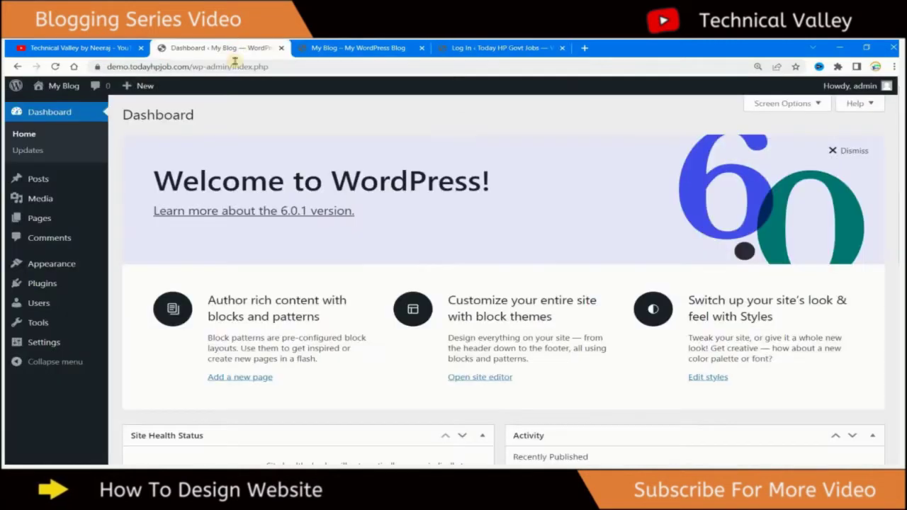
scroll(18, 158, "down", 2)
scroll(306, 191, "up", 2)
left_click_drag(154, 182, 522, 187)
left_click(489, 187)
left_click_drag(153, 180, 518, 196)
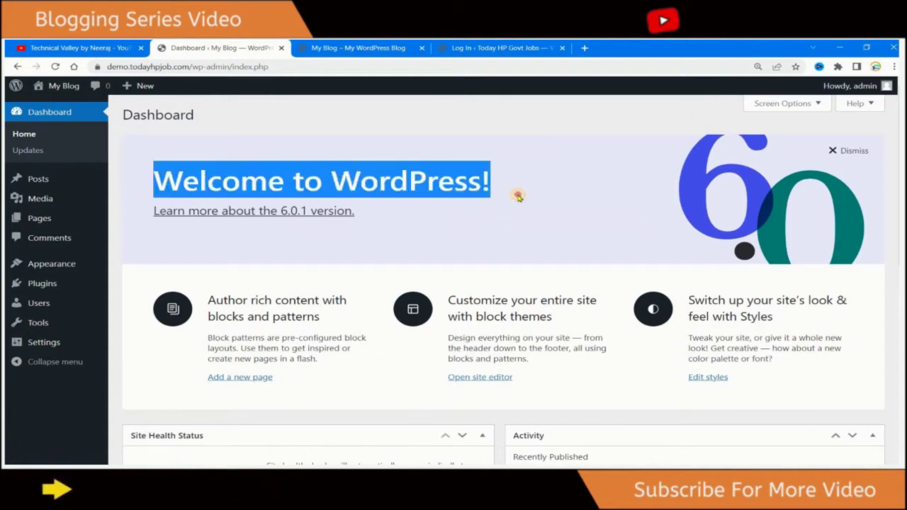
left_click(518, 197)
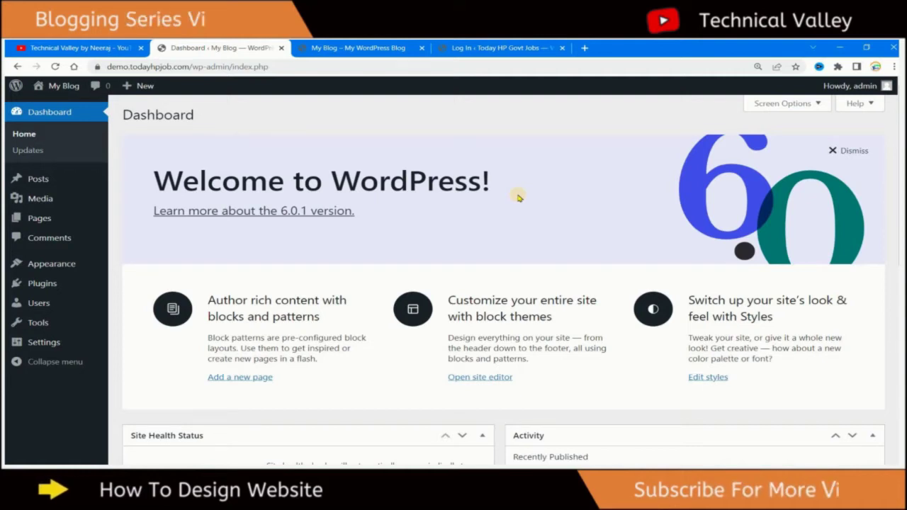
scroll(511, 210, "down", 4)
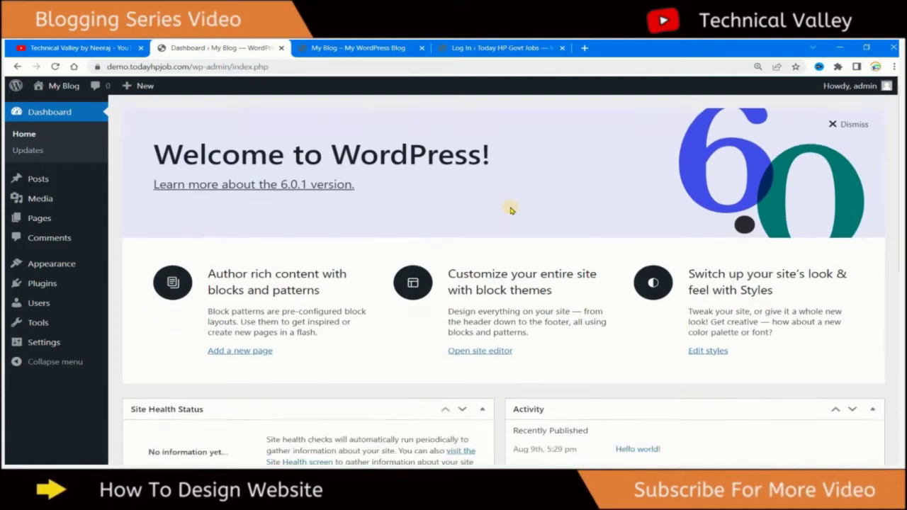
scroll(511, 209, "up", 4)
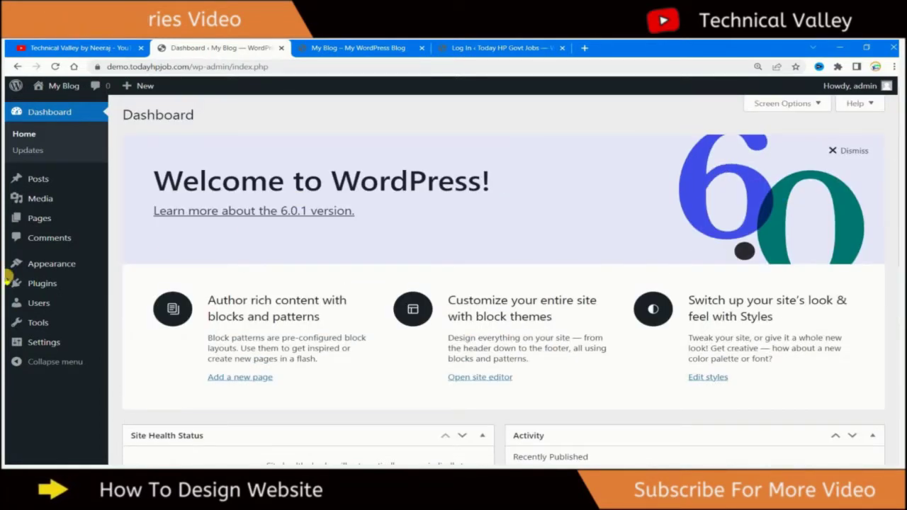
scroll(18, 263, "down", 2)
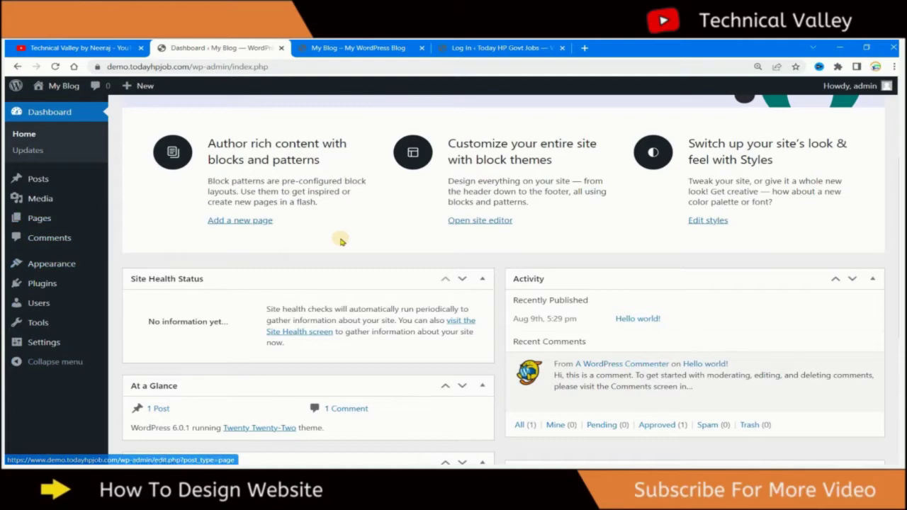
- Enlarge the dashboard page to 150% and examine the admin menu, the site toolbar and the dashboard widgets
key("ctrl+plus")
key("ctrl+plus")
key("ctrl+plus")
scroll(84, 159, "up", 3)
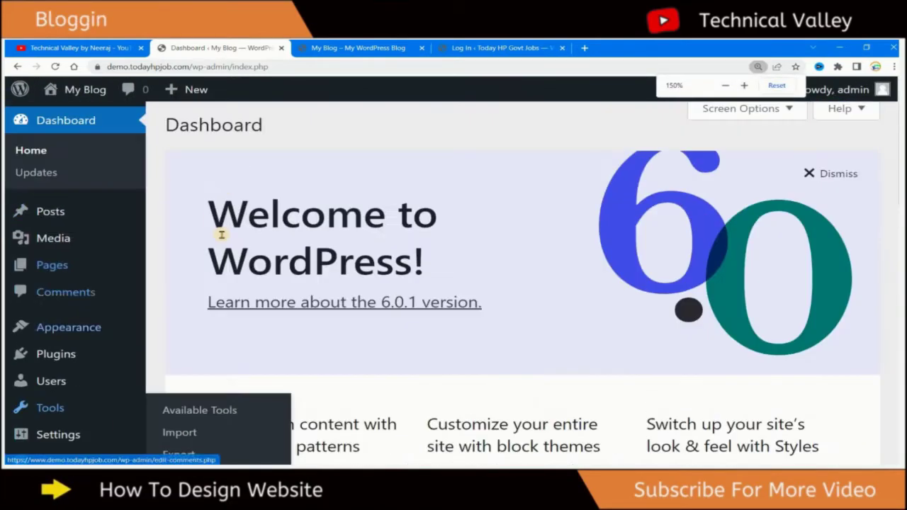
scroll(55, 172, "down", 5)
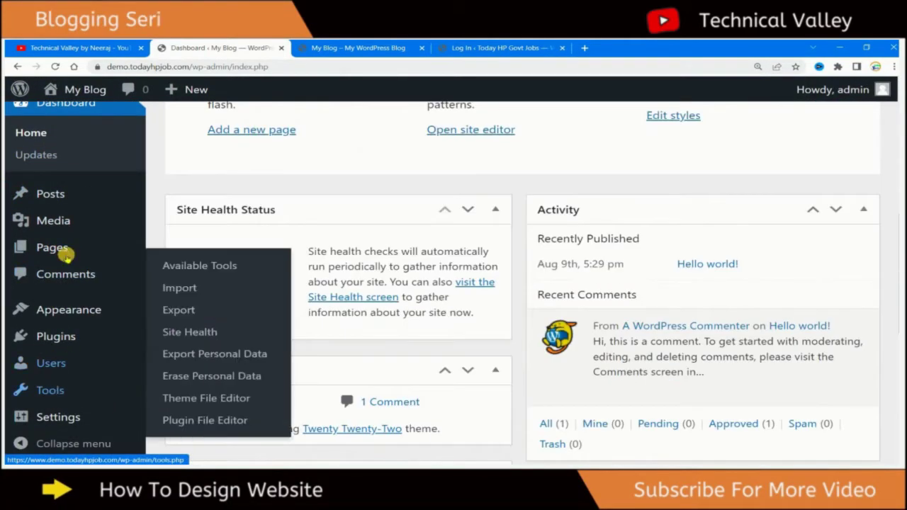
scroll(65, 248, "up", 3)
scroll(295, 233, "up", 2)
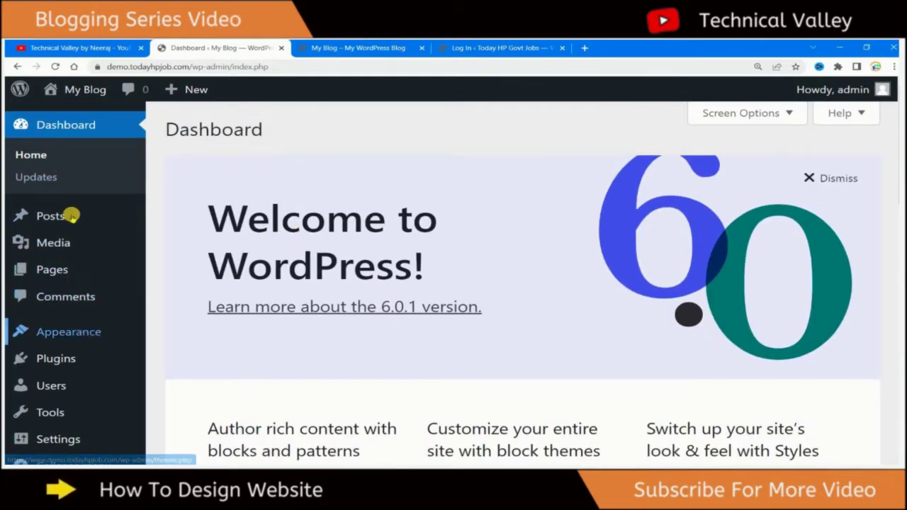
scroll(64, 345, "down", 1)
scroll(64, 345, "down", 4)
scroll(66, 340, "up", 5)
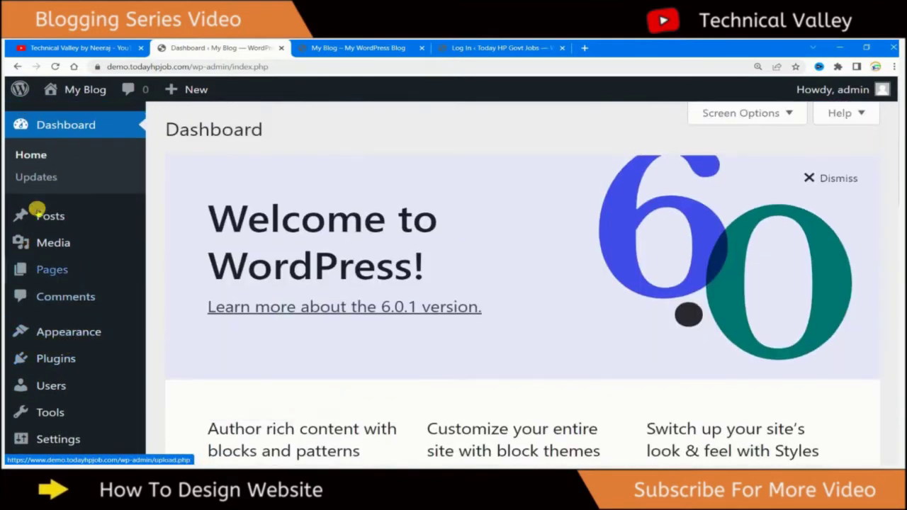
mouse_move(93, 97)
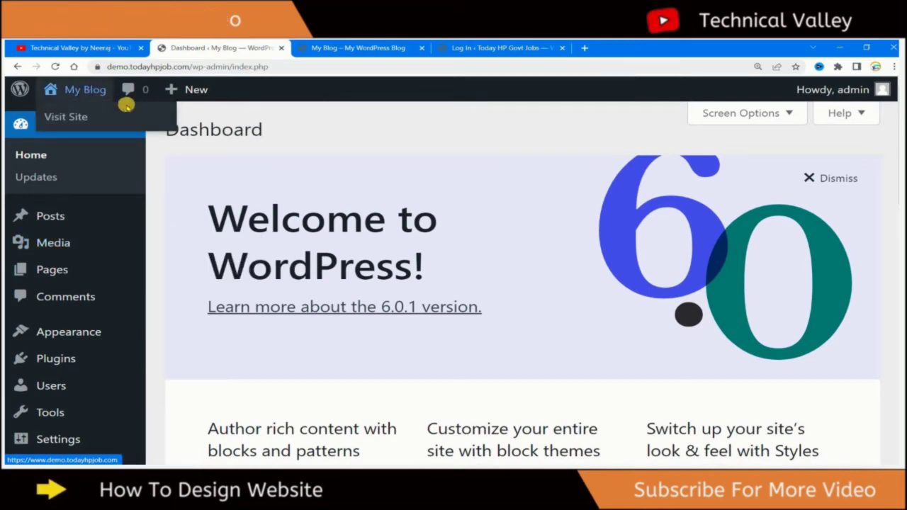
scroll(63, 283, "down", 2)
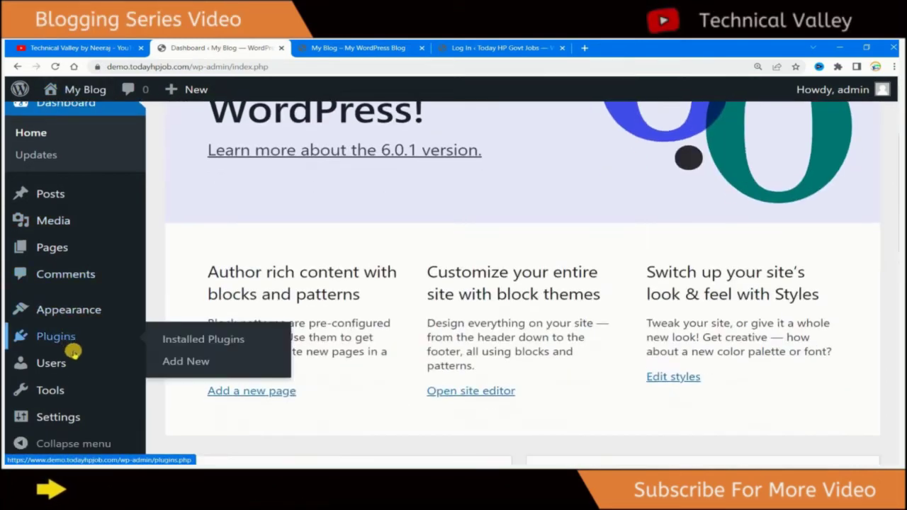
scroll(279, 318, "down", 2)
scroll(279, 317, "down", 5)
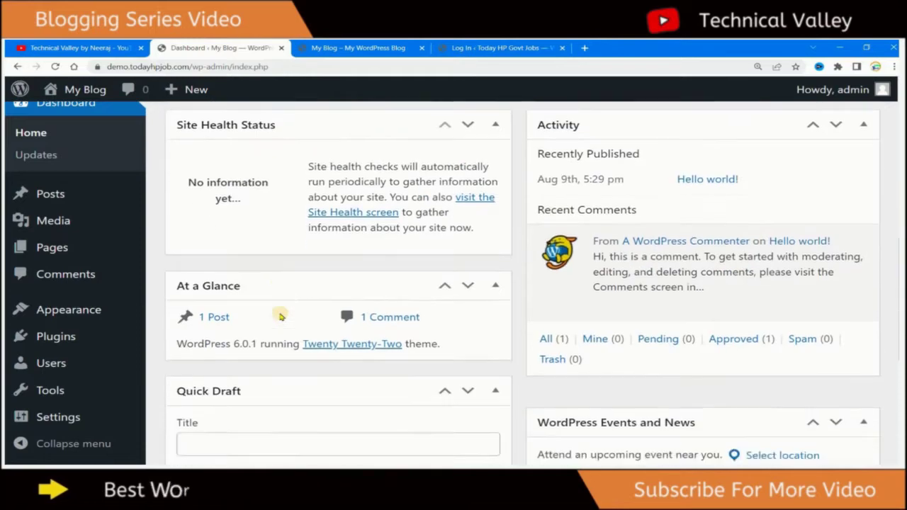
scroll(16, 322, "up", 6)
mouse_move(16, 322)
scroll(56, 309, "up", 4)
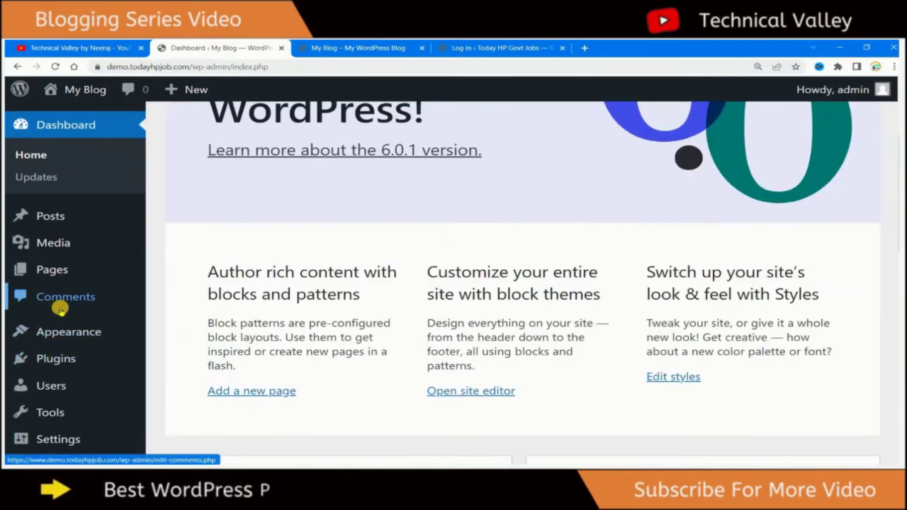
- Look over the dashboard at smaller zoom levels and reveal My Blog's Visit Site link with the page enlarged
key("ctrl+minus")
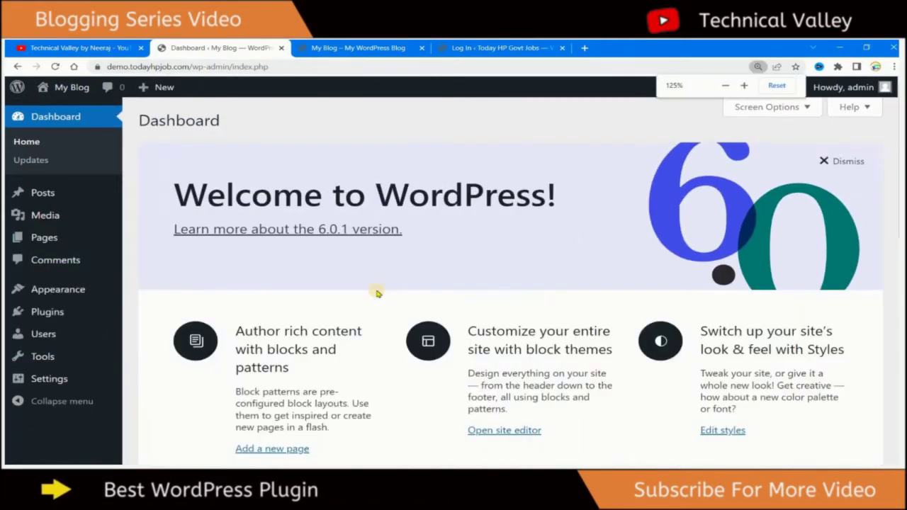
key("ctrl+minus")
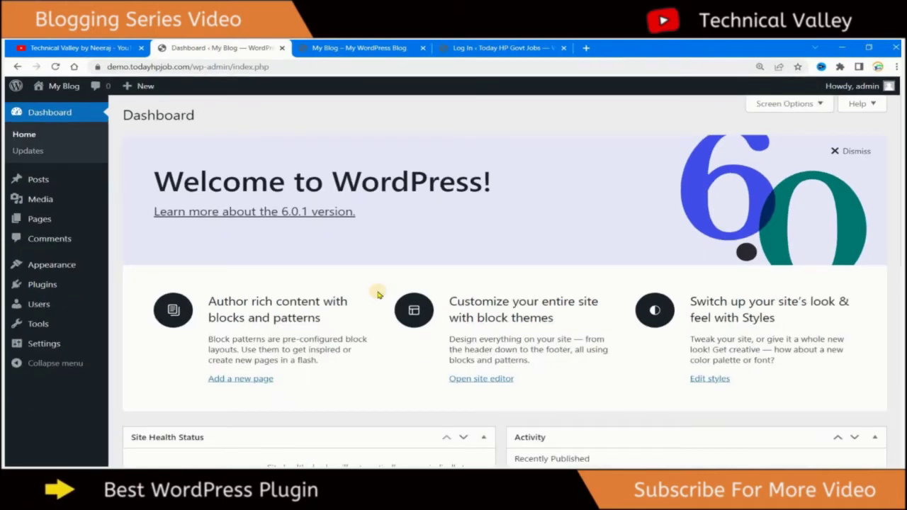
key("ctrl+plus")
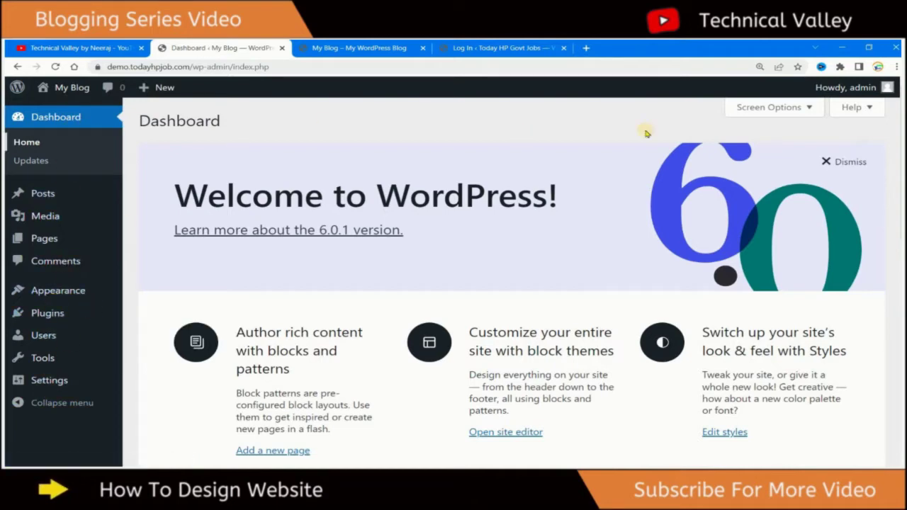
scroll(309, 314, "down", 3)
scroll(307, 308, "up", 3)
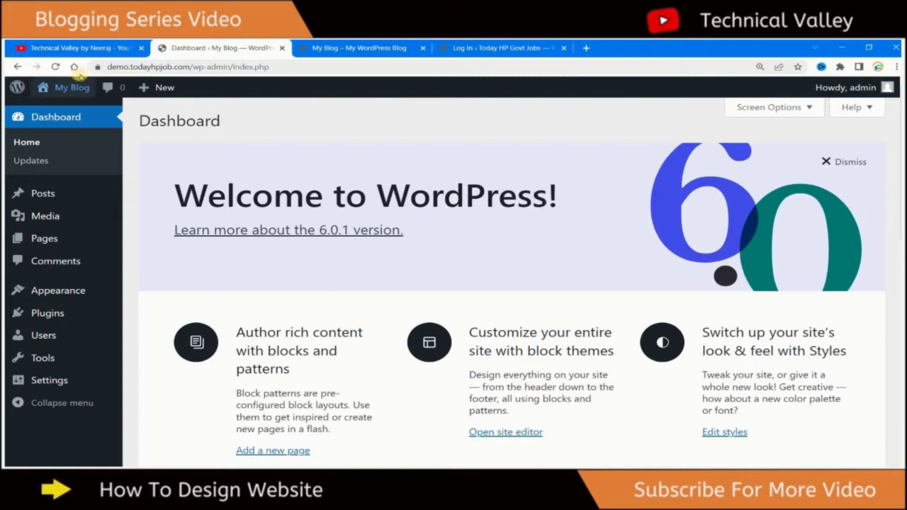
mouse_move(71, 87)
key("ctrl+plus")
key("ctrl+plus")
key("ctrl+plus")
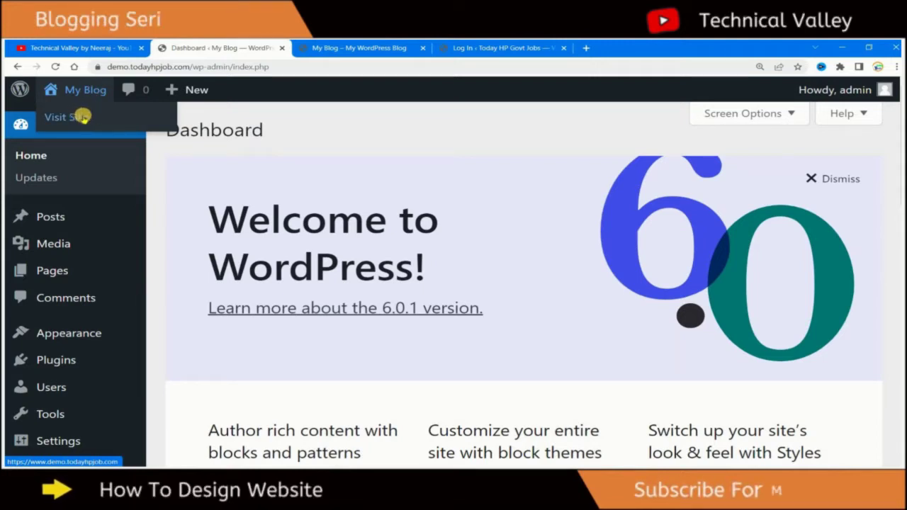
- Examine the live My Blog site from its header to the footer, comparing it with the WordPress dashboard
left_click(359, 48)
scroll(504, 201, "down", 3)
scroll(504, 200, "up", 3)
scroll(504, 201, "down", 3)
scroll(504, 200, "up", 3)
left_click(238, 48)
scroll(314, 265, "down", 3)
key("ctrl+Tab")
scroll(414, 268, "down", 3)
scroll(413, 267, "down", 3)
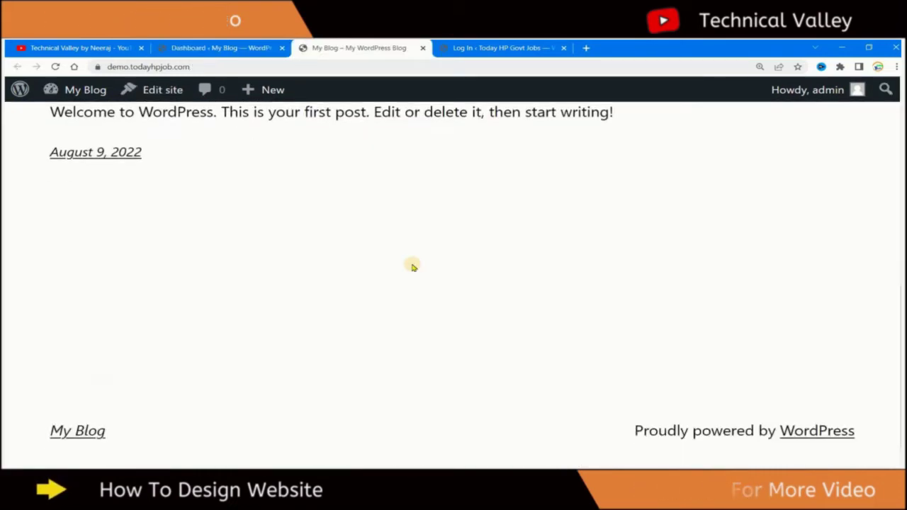
scroll(412, 265, "up", 5)
scroll(411, 264, "up", 2)
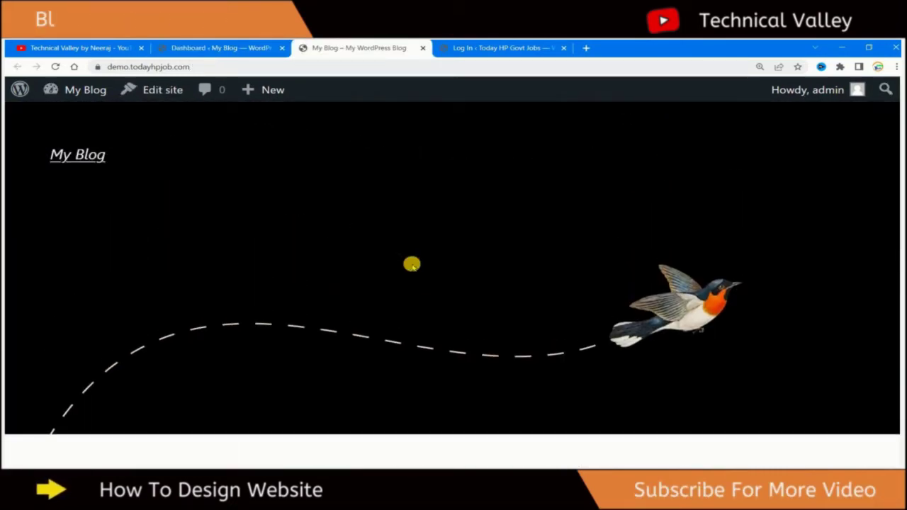
scroll(412, 265, "down", 5)
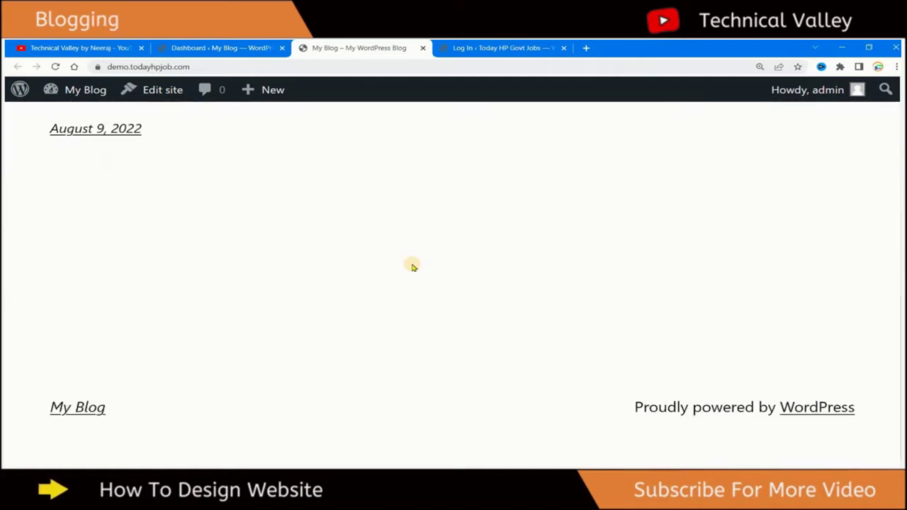
scroll(412, 265, "up", 5)
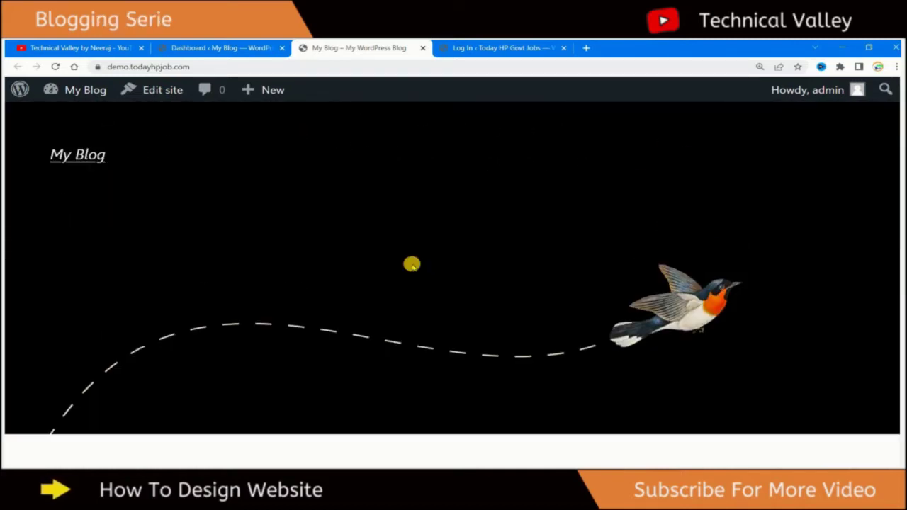
scroll(279, 251, "down", 3)
scroll(378, 236, "up", 3)
left_click(195, 44)
left_click(319, 44)
scroll(323, 257, "down", 5)
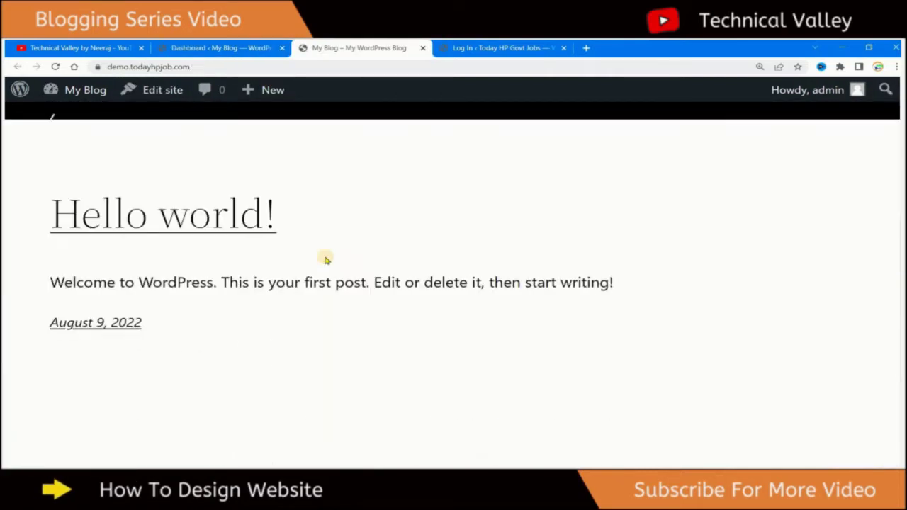
scroll(328, 259, "up", 5)
- Reveal the blog's full web address, highlight its demo.todayhpjob.com part and look over the front page
left_click(206, 65)
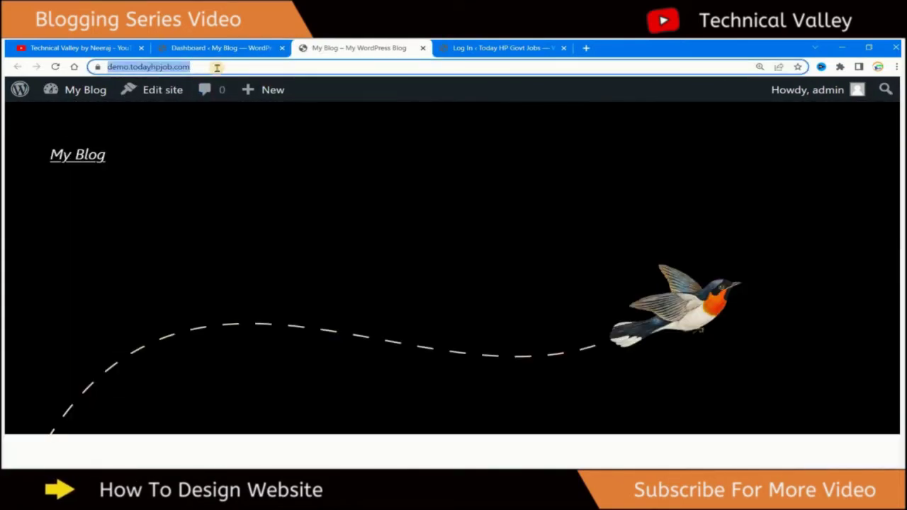
left_click(378, 66)
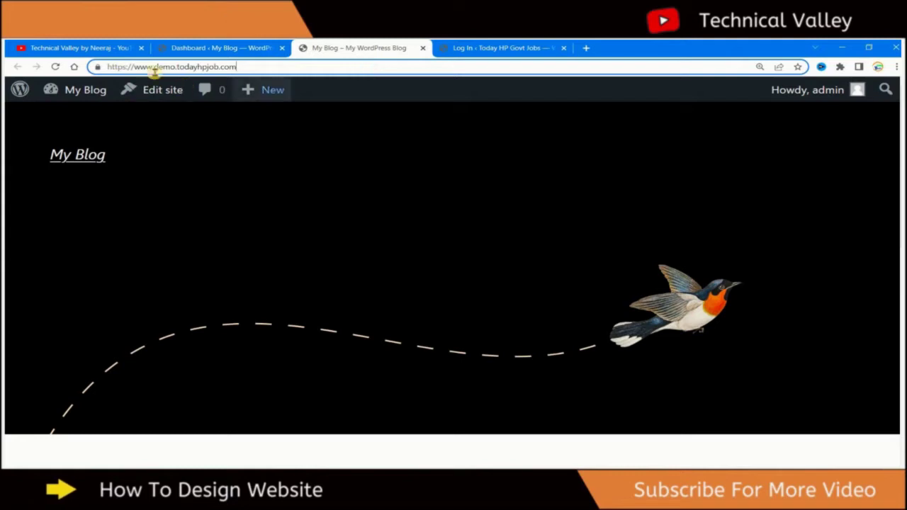
left_click_drag(134, 67, 248, 66)
left_click(254, 67)
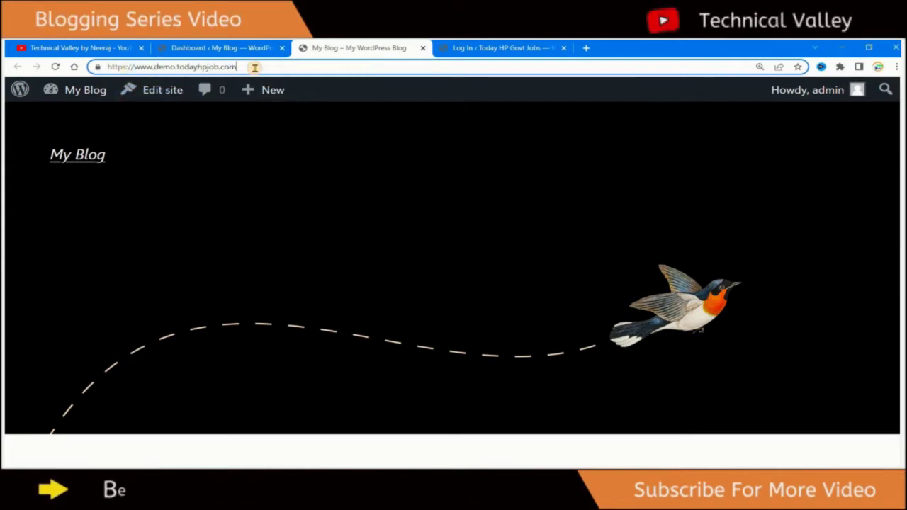
left_click_drag(269, 66, 153, 66)
left_click(289, 302)
scroll(284, 298, "down", 5)
scroll(505, 280, "down", 2)
scroll(502, 277, "up", 6)
- Return to the WordPress dashboard and review it from the welcome panel through the lower widgets
left_click(216, 47)
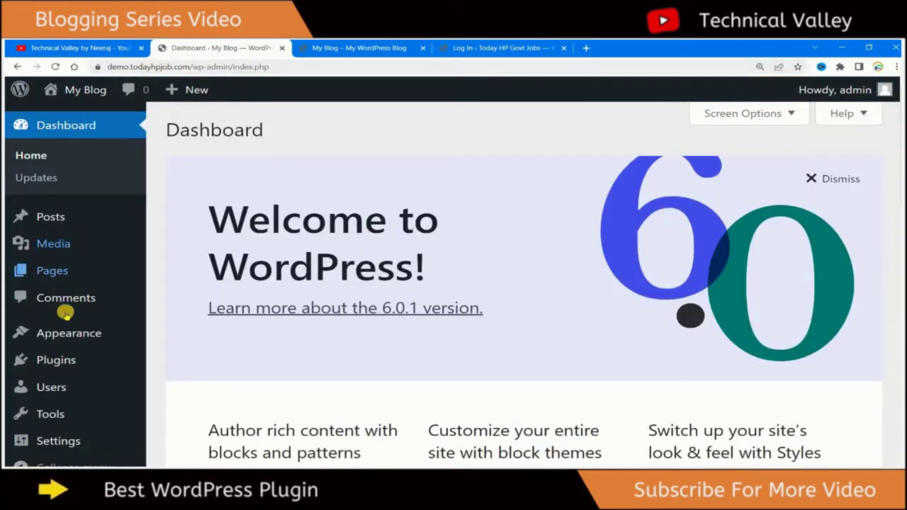
scroll(57, 234, "down", 8)
scroll(73, 227, "down", 3)
scroll(73, 227, "down", 1)
scroll(480, 293, "up", 10)
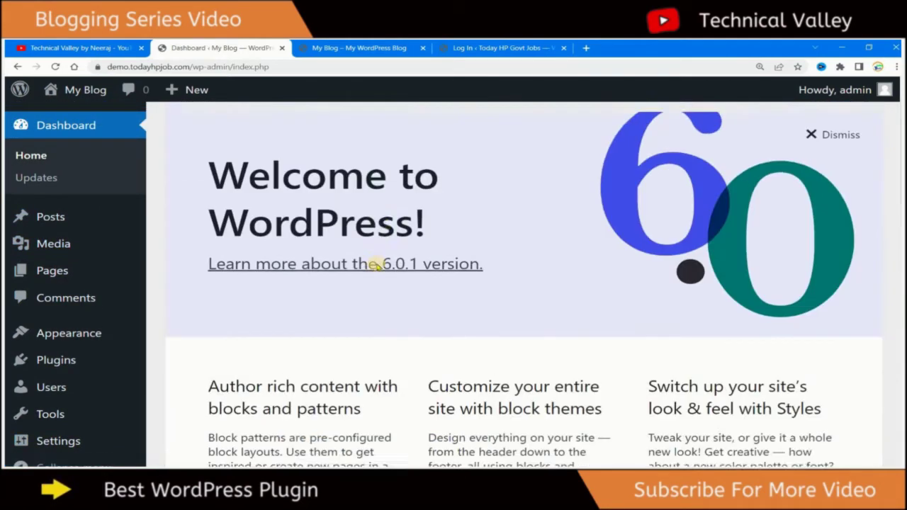
scroll(376, 264, "up", 2)
- Switch to the Notepad outline and highlight "Basic Settings" in the How To Create a Website list
key("alt+Tab")
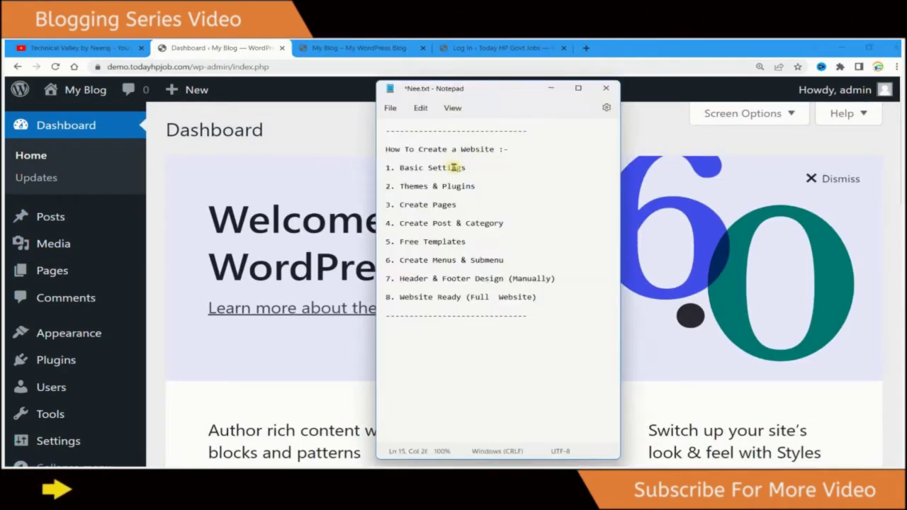
left_click(399, 169)
left_click(468, 170, "shift")
left_click(490, 184)
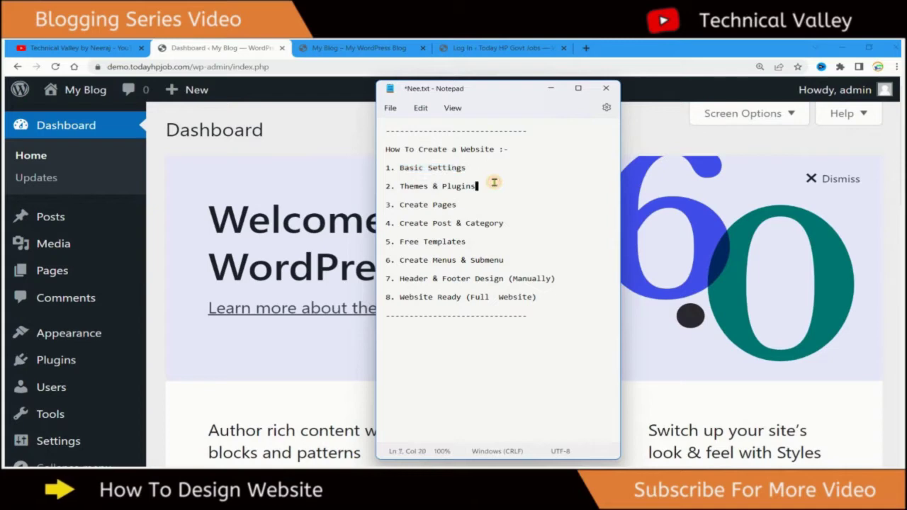
left_click_drag(399, 169, 469, 171)
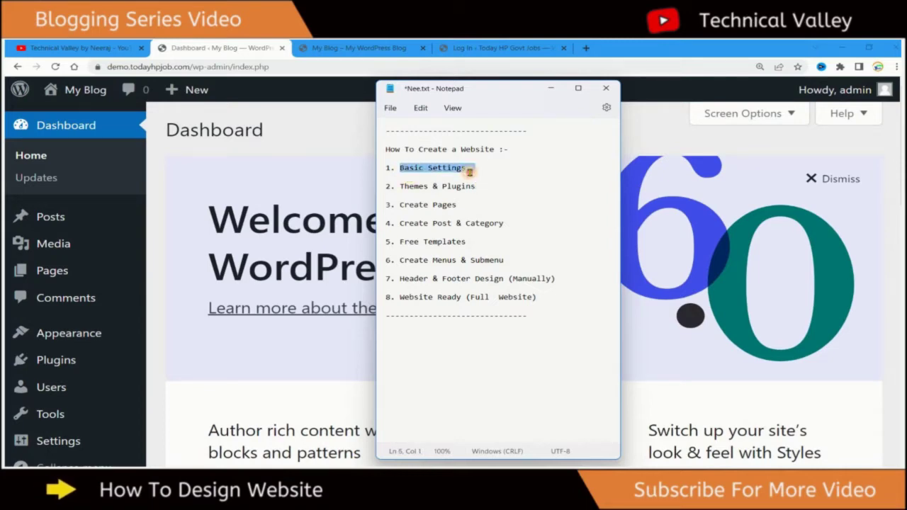
- Return from the Notepad outline to the WordPress dashboard and open the General Settings page
left_click(351, 139)
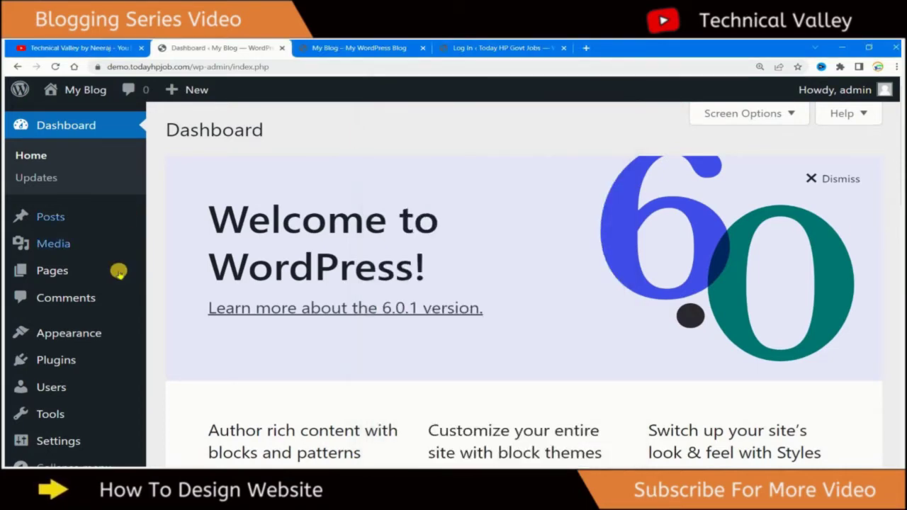
scroll(67, 284, "down", 4)
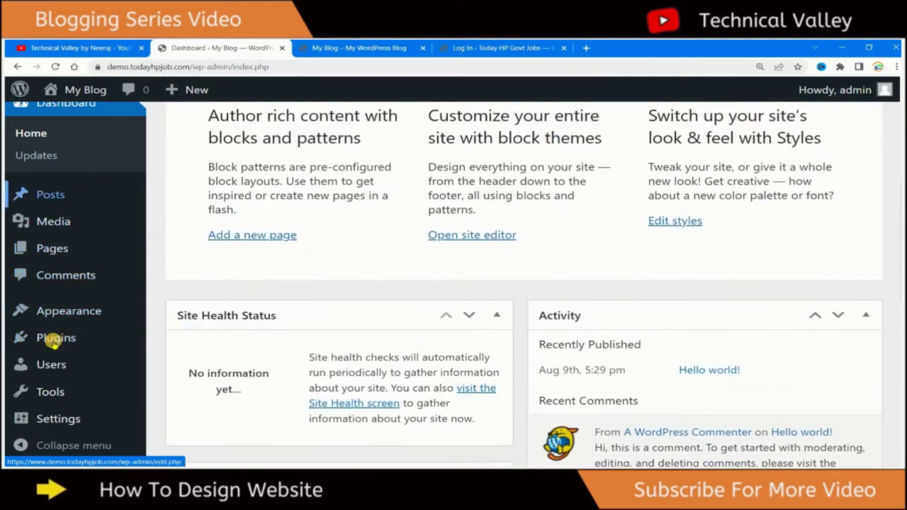
mouse_move(55, 418)
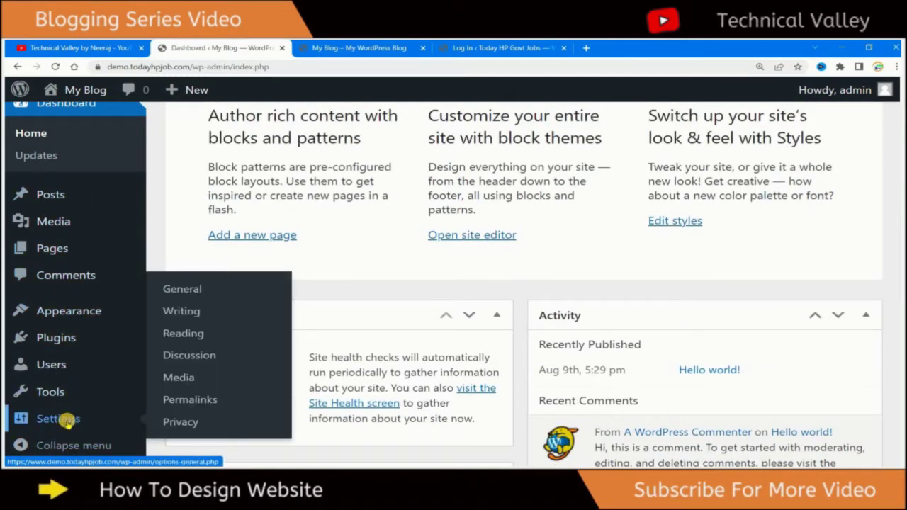
left_click(182, 289)
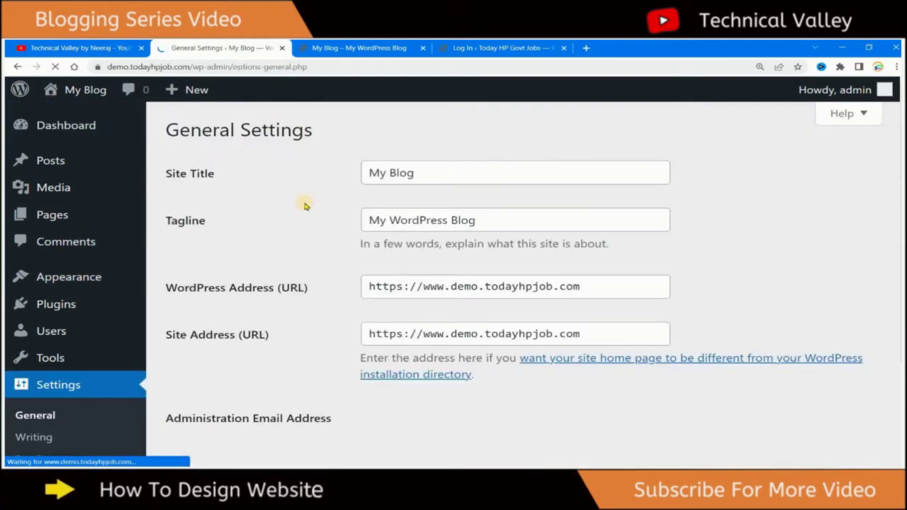
- Highlight the Site Title text in General Settings and compare it with the site name in the admin bar
left_click(472, 170)
double_click(403, 172)
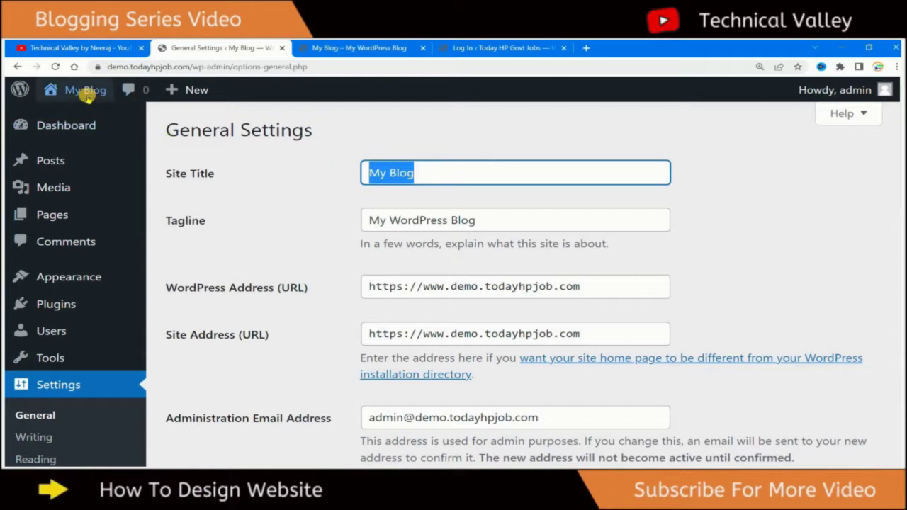
left_click(431, 171)
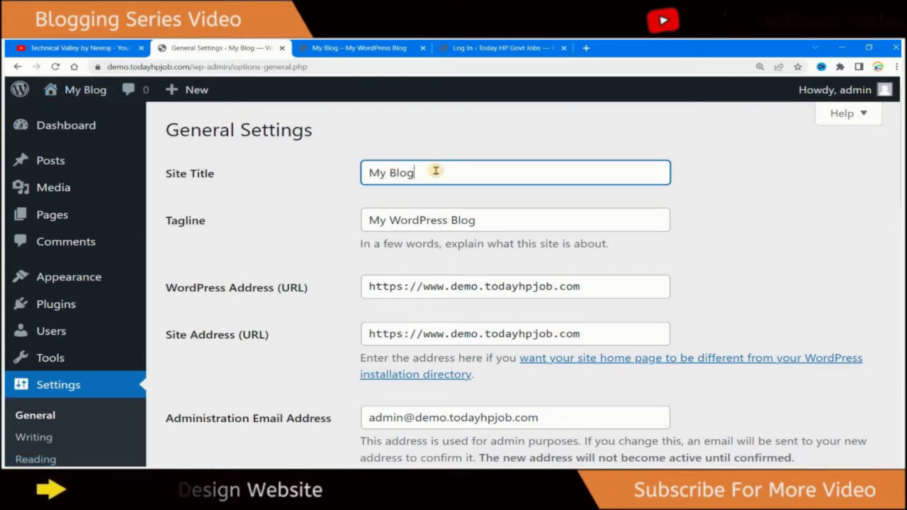
triple_click(456, 174)
left_click(458, 175)
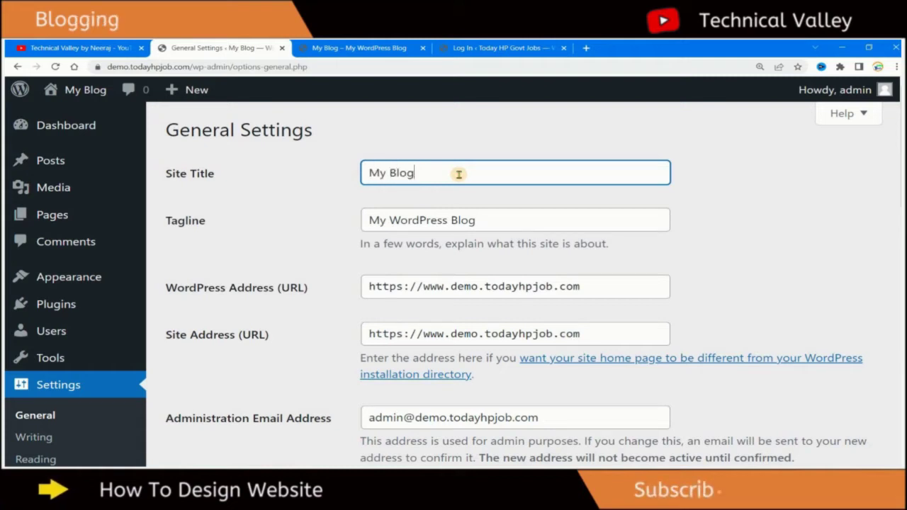
triple_click(376, 176)
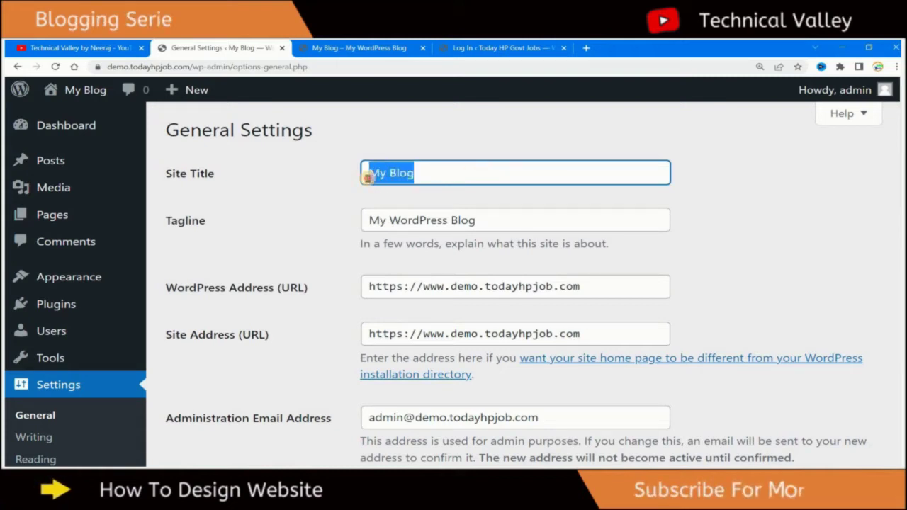
- Highlight the Tagline label and its text to examine the blog's short description
left_click(168, 223)
left_click_drag(168, 222, 198, 222)
left_click(408, 219)
left_click_drag(371, 219, 324, 220)
left_click(476, 220)
left_click(299, 221)
left_click_drag(496, 219, 340, 222)
left_click(298, 216)
- Examine the WordPress Address (URL) field, highlighting the full address and pointing out its https prefix
scroll(298, 217, "down", 2)
left_click(174, 185)
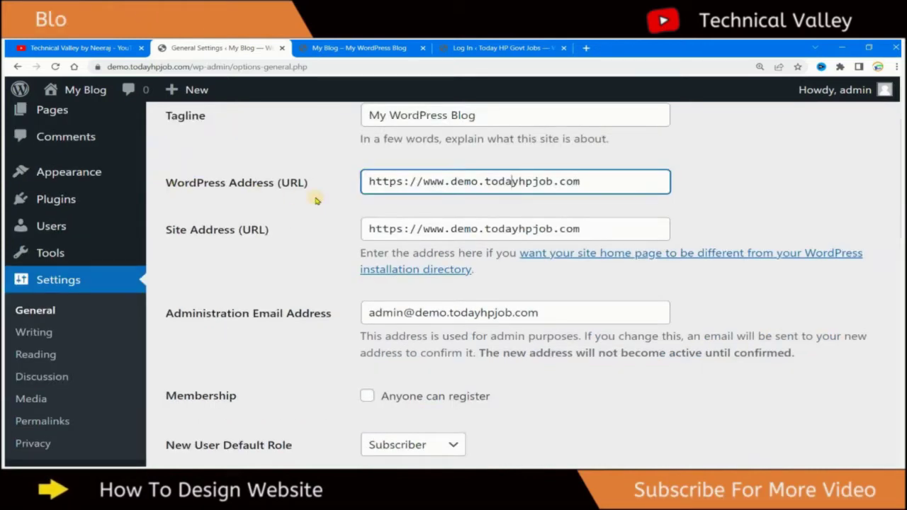
scroll(393, 236, "up", 1)
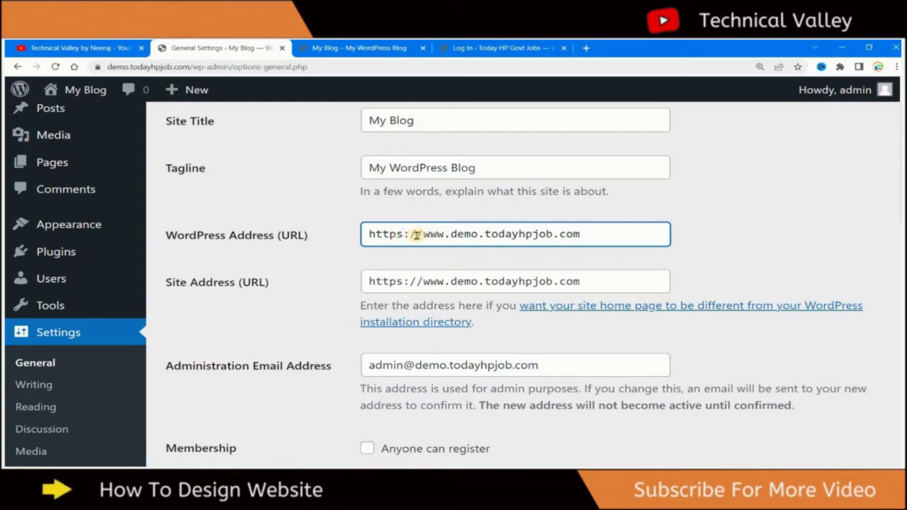
type("s")
left_click(317, 242)
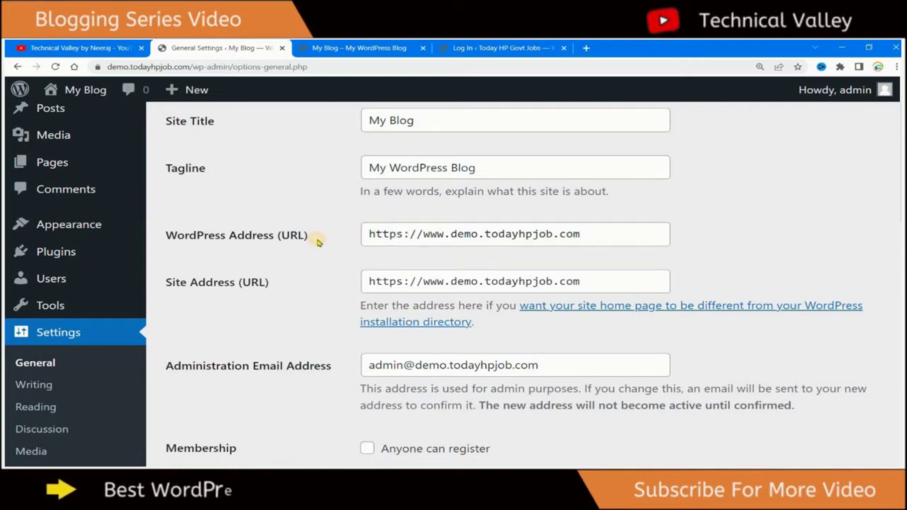
left_click(361, 235)
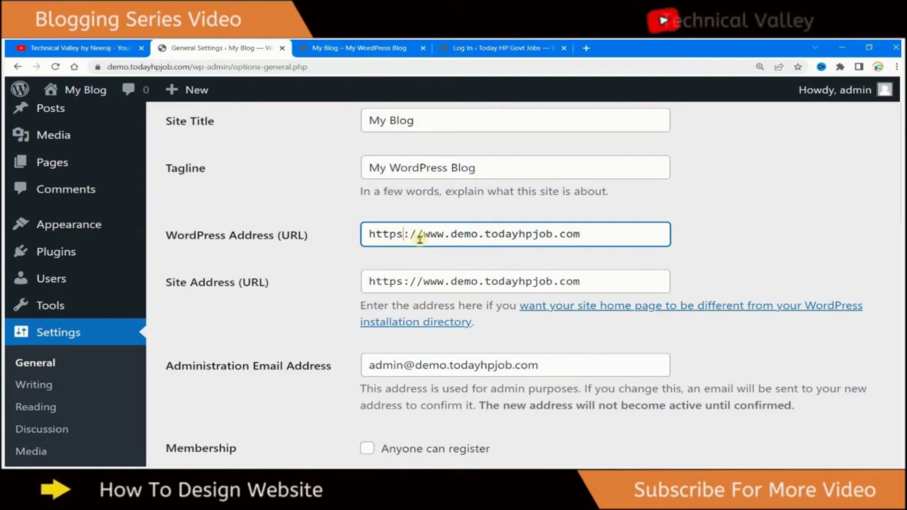
left_click_drag(610, 233, 360, 237)
left_click(360, 237)
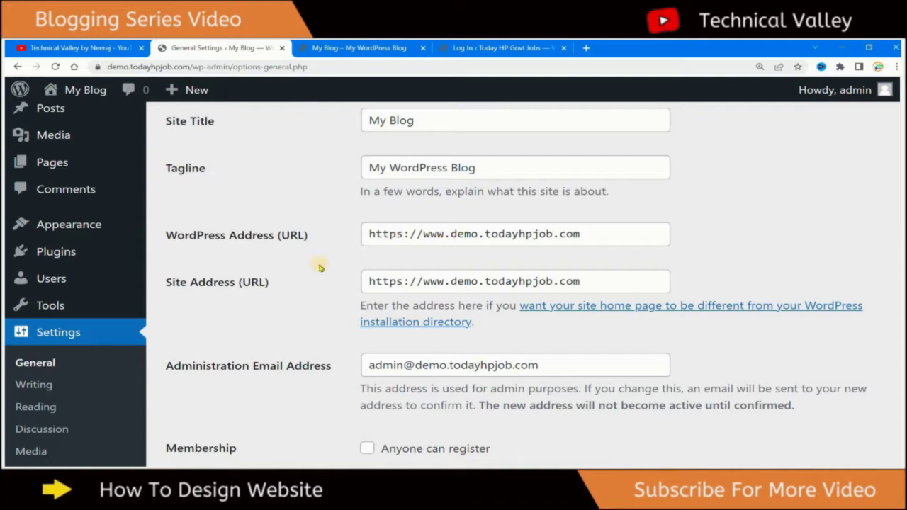
left_click(401, 235)
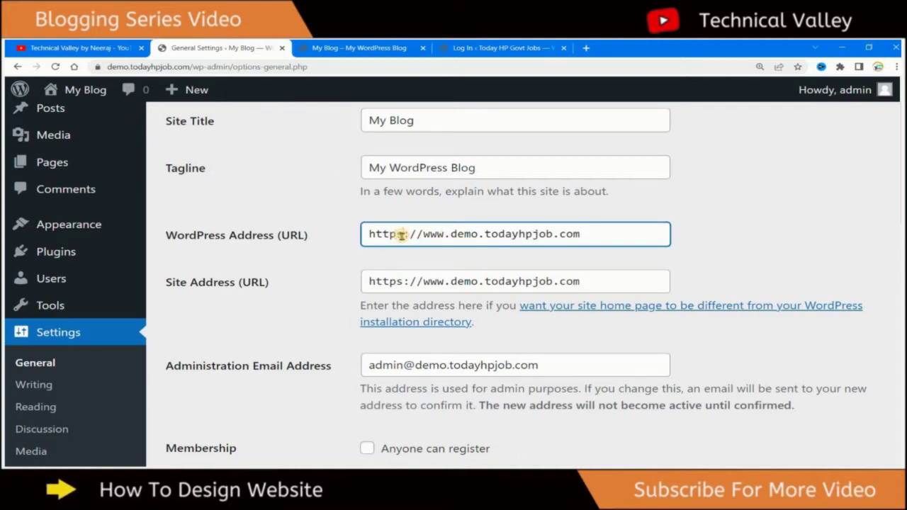
- Examine the Site Address (URL) field and highlight the https part of its address
left_click(403, 281)
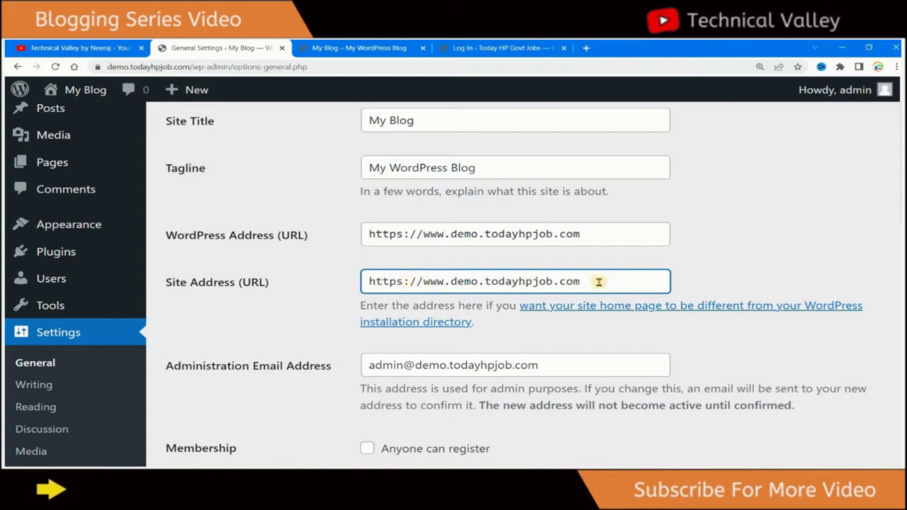
double_click(435, 281)
left_click_drag(435, 281, 381, 281)
left_click(407, 282)
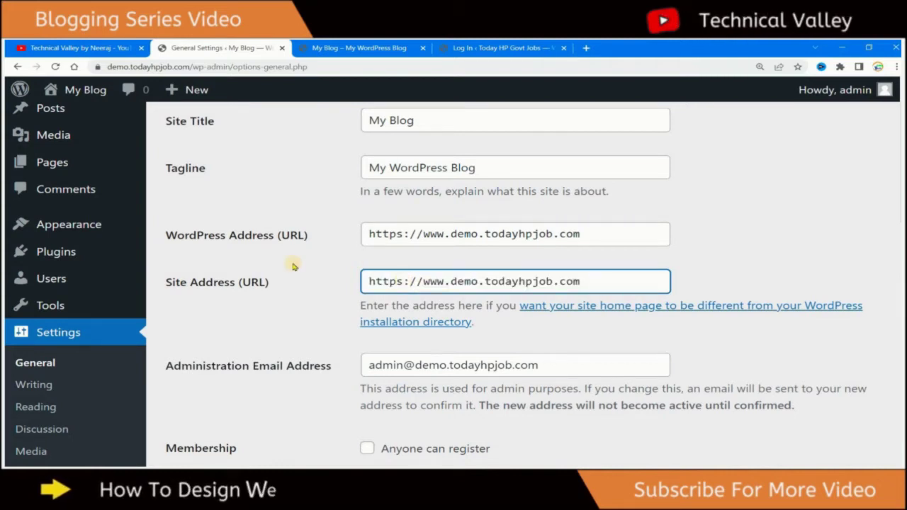
- Highlight the Administration Email Address and review the general settings from Site Title down to Timezone
scroll(305, 263, "down", 2)
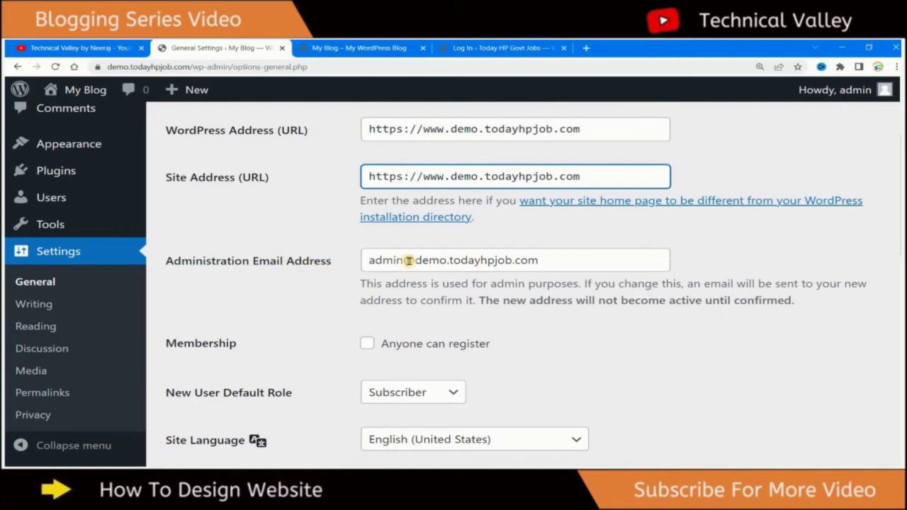
left_click_drag(573, 260, 328, 263)
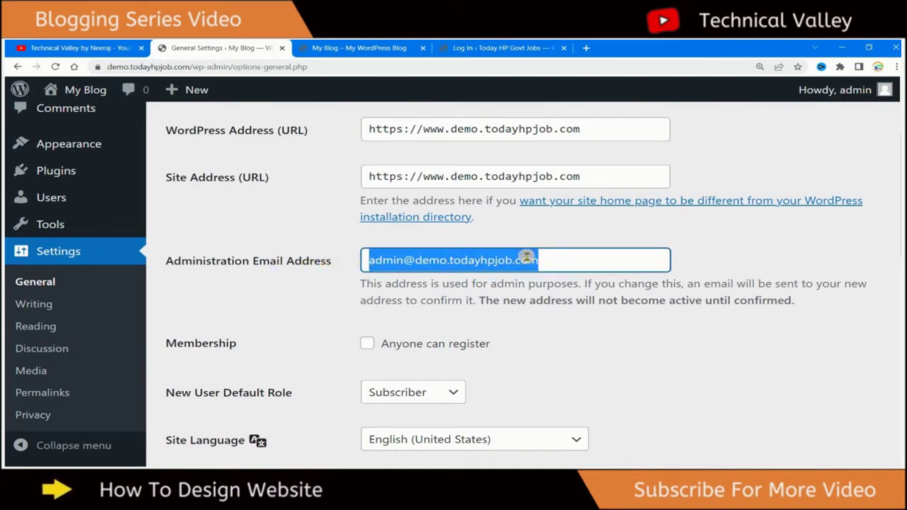
left_click(594, 262)
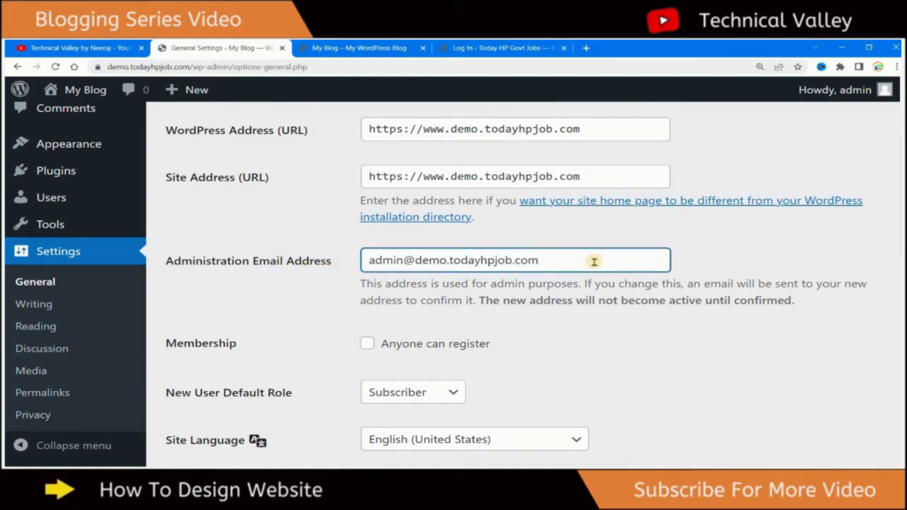
scroll(577, 213, "down", 1)
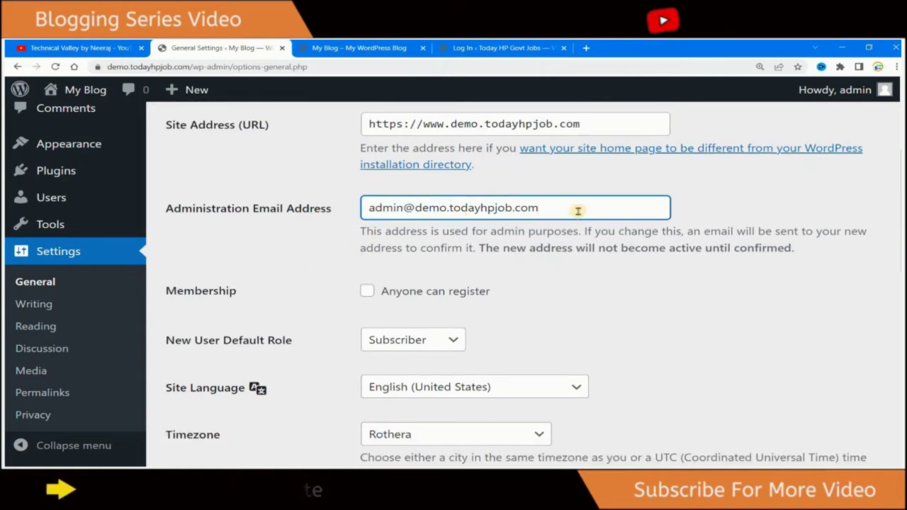
scroll(577, 209, "up", 3)
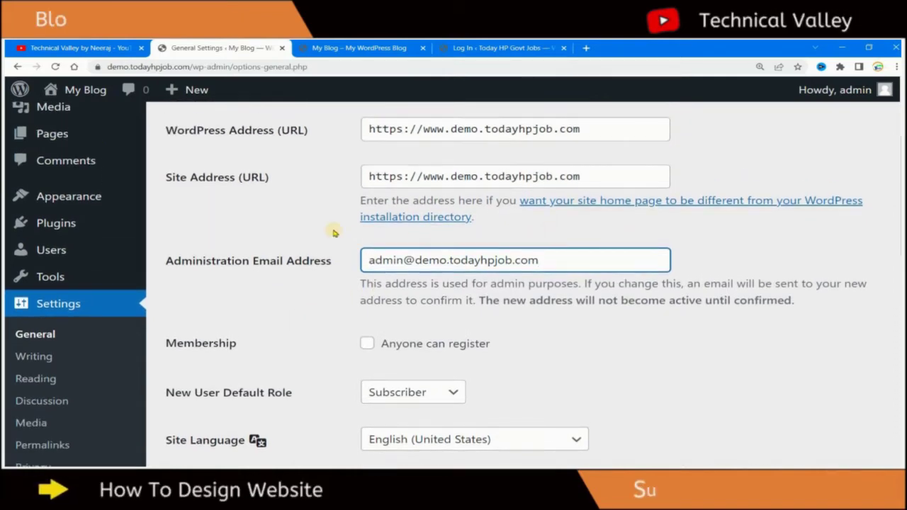
scroll(334, 233, "down", 2)
scroll(334, 233, "up", 3)
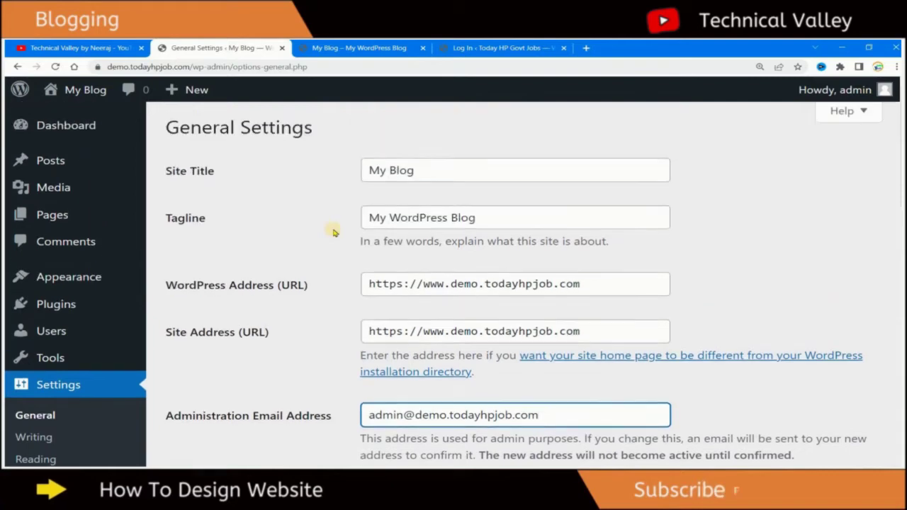
scroll(335, 233, "down", 4)
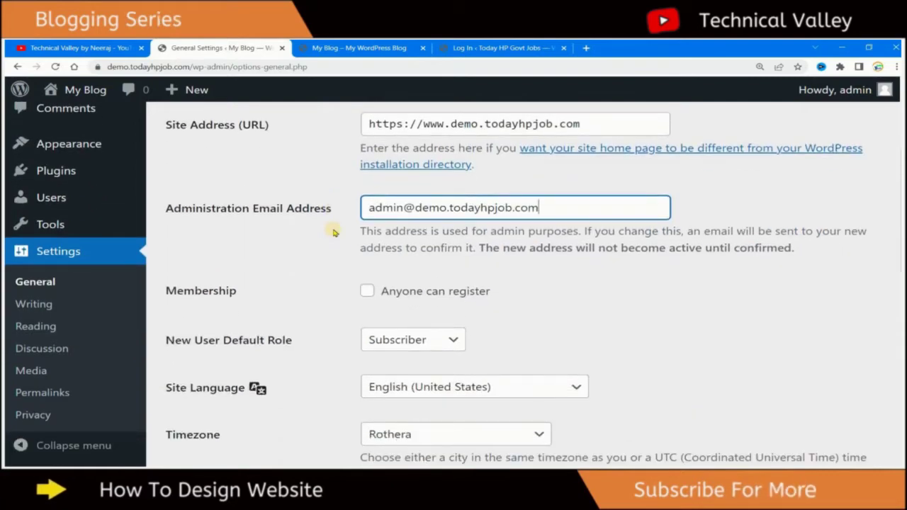
scroll(334, 233, "up", 1)
scroll(334, 234, "up", 1)
scroll(334, 234, "down", 3)
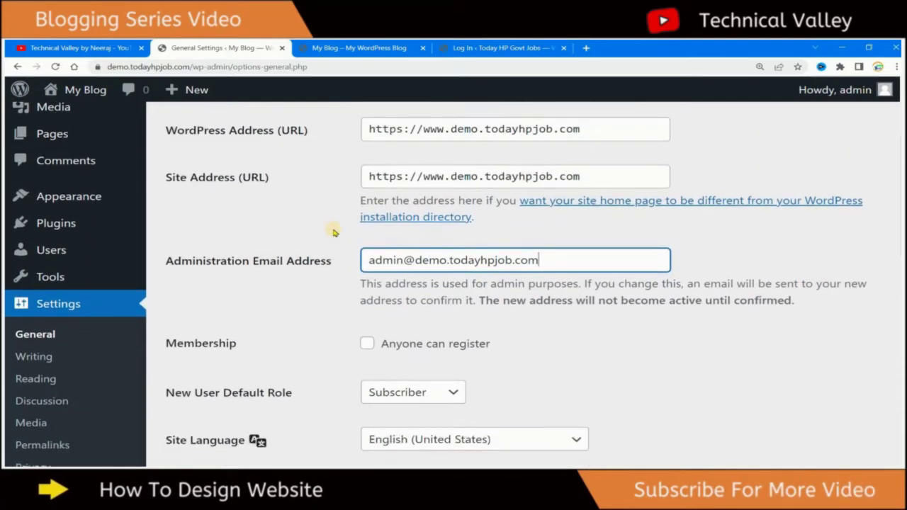
- Highlight the Membership setting and enable its "Anyone can register" option
key("Tab")
scroll(249, 253, "up", 1)
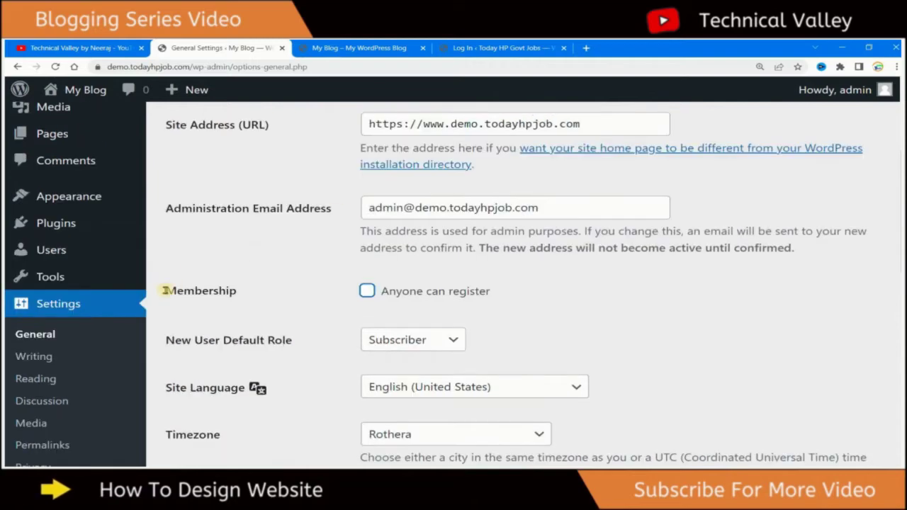
left_click(246, 292, "shift")
left_click(187, 300)
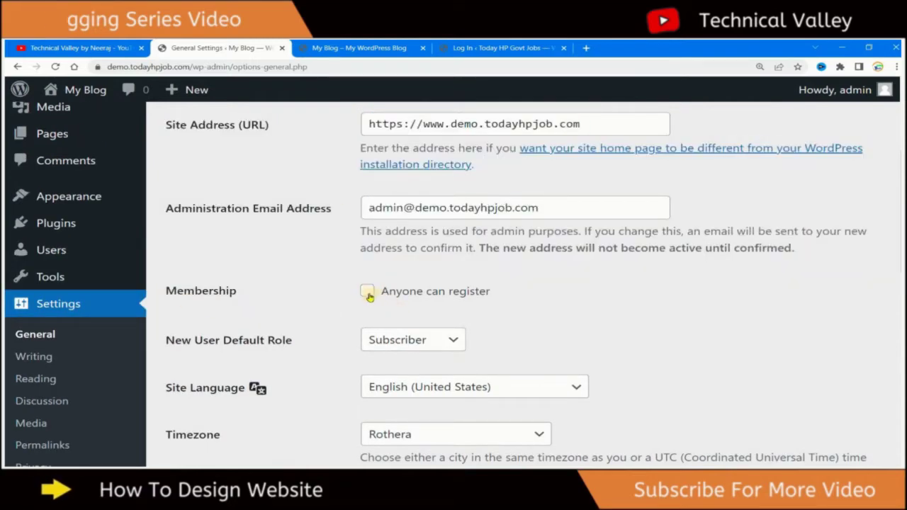
left_click(367, 293)
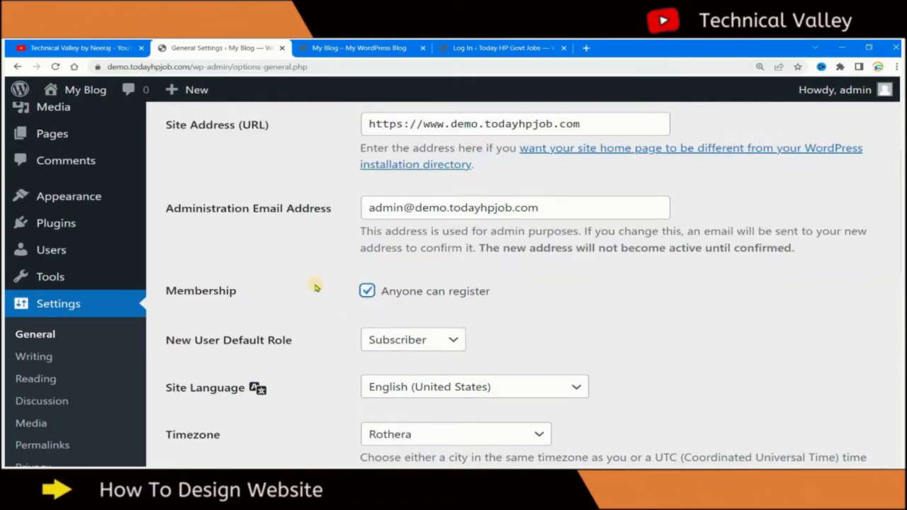
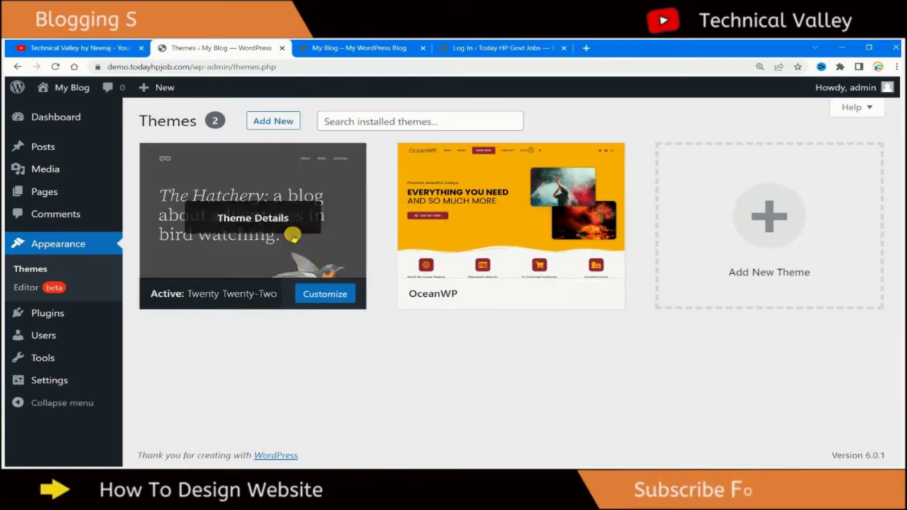
- Check the live My Blog front page down to its footer, and return to the installed themes on the Themes page
left_click(359, 47)
scroll(357, 243, "down", 5)
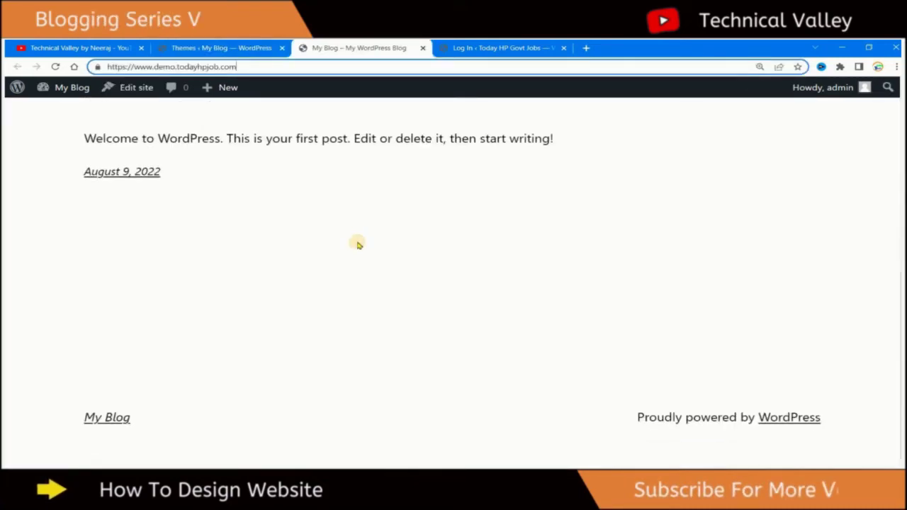
scroll(357, 244, "up", 4)
left_click(233, 46)
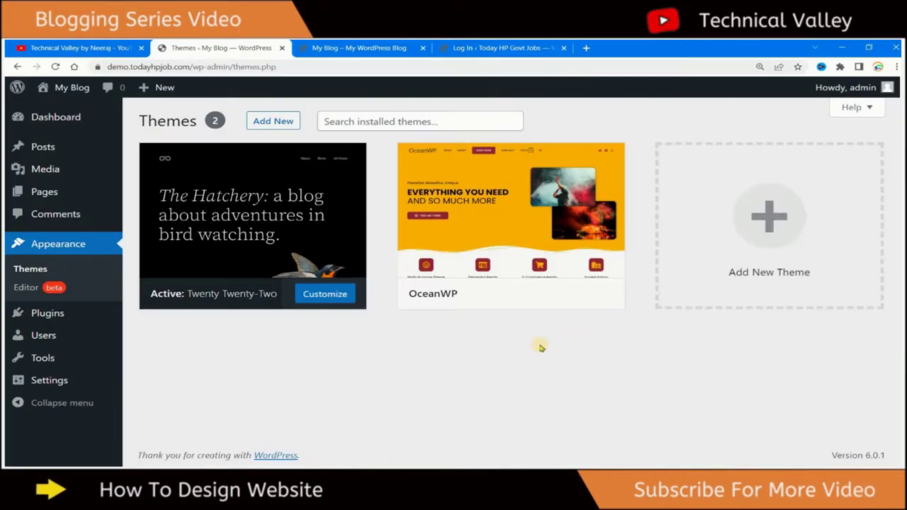
mouse_move(425, 265)
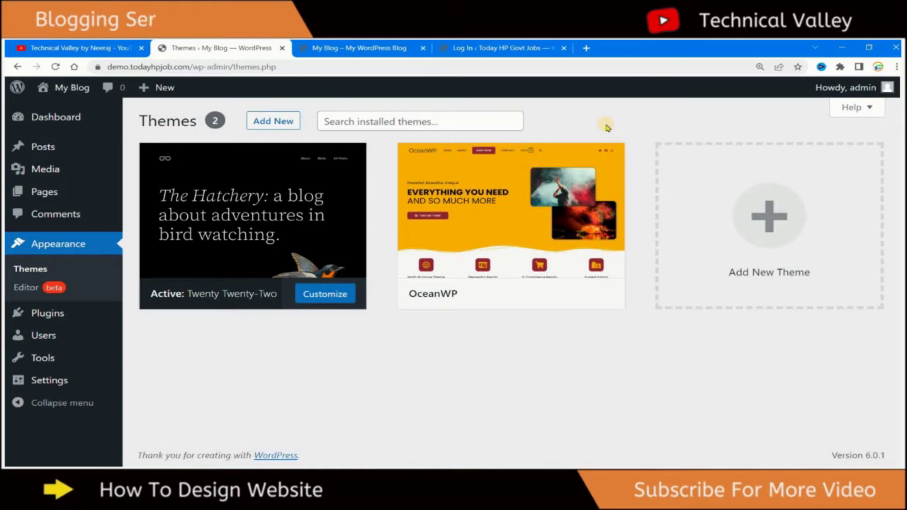
- Switch to the Technical Valley YouTube channel and look through its uploaded WordPress theme and plugin videos
left_click(71, 43)
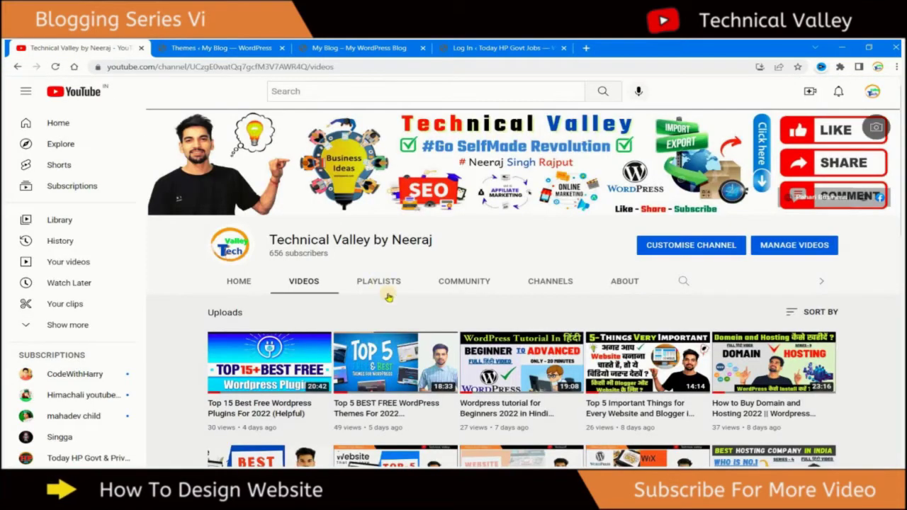
scroll(382, 284, "down", 3)
scroll(425, 270, "up", 3)
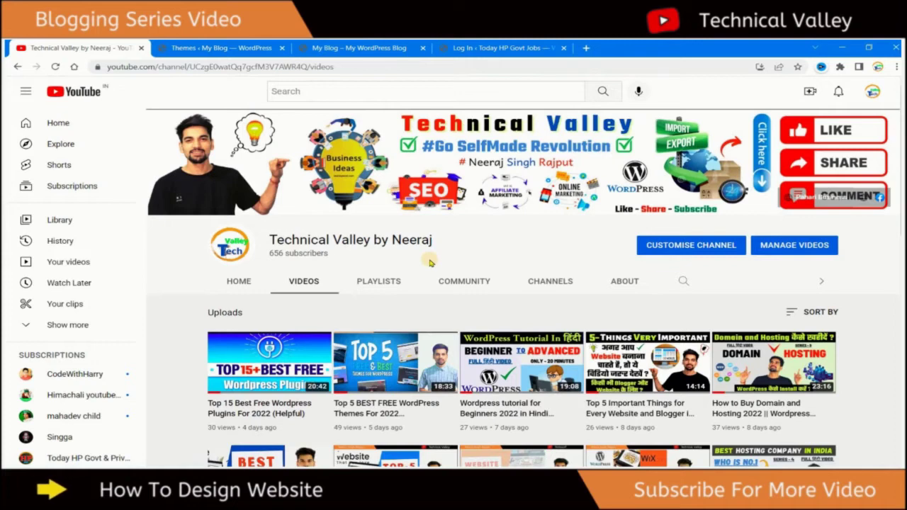
scroll(429, 263, "down", 3)
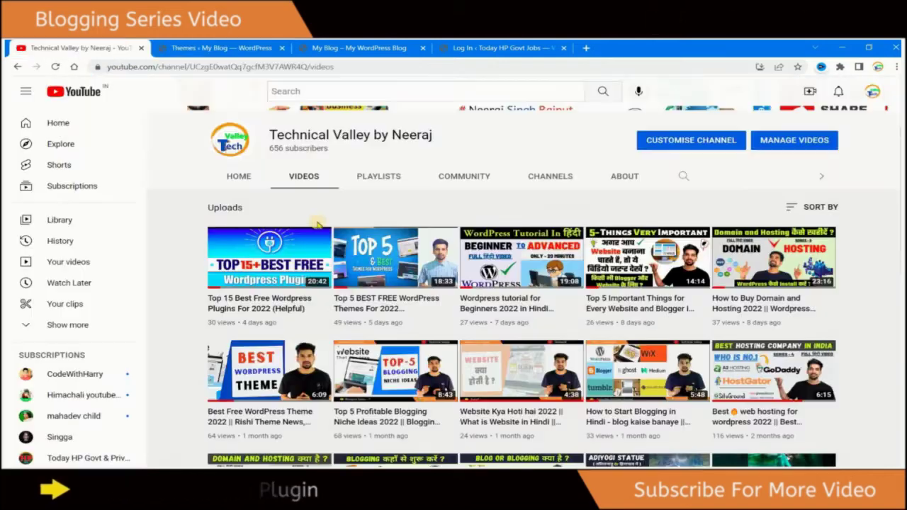
scroll(396, 257, "up", 1)
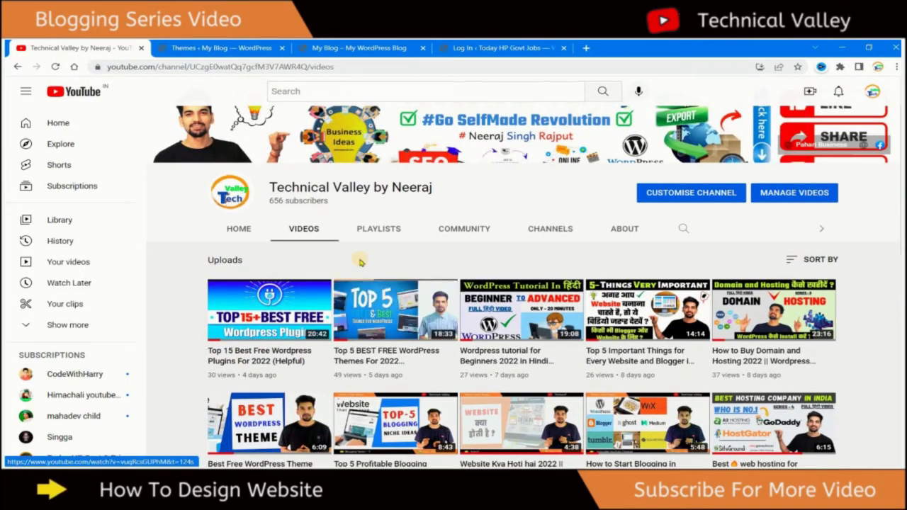
- Return to the WordPress Themes page, review the installed themes, and open the Add Themes directory
key("ctrl+Tab")
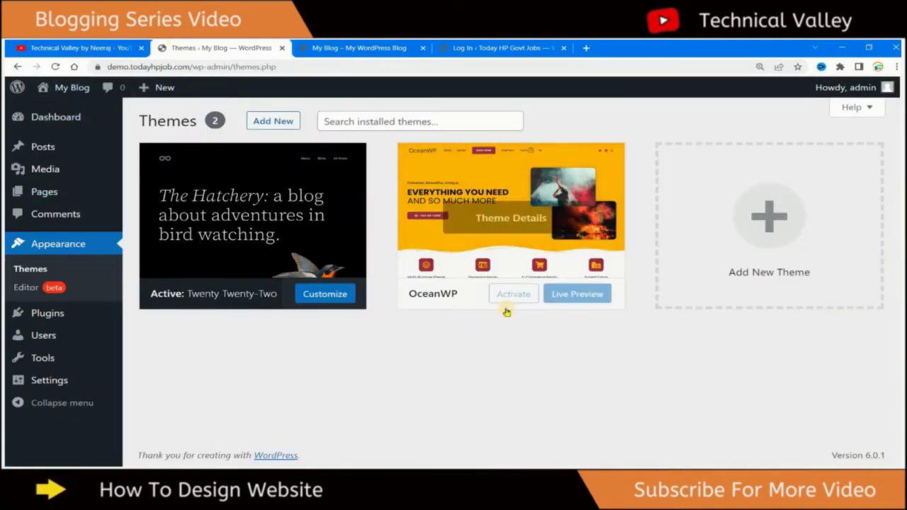
mouse_move(604, 225)
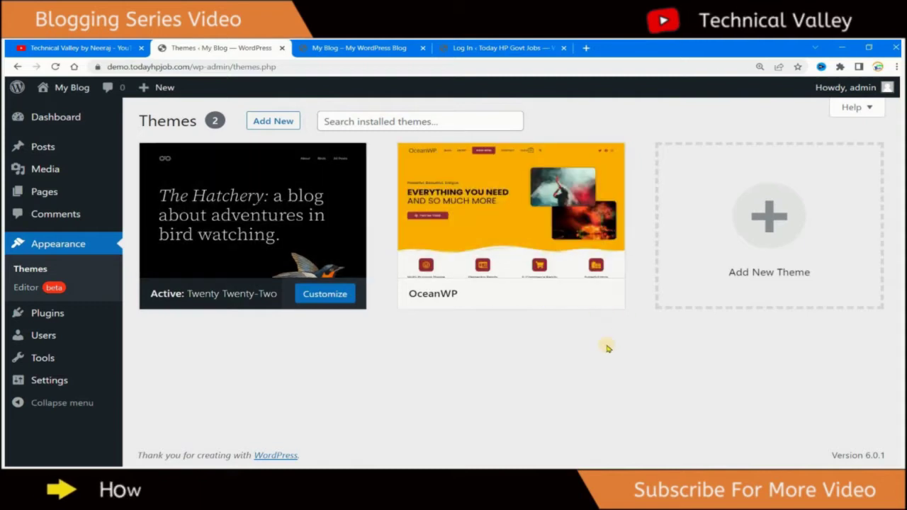
left_click(703, 248)
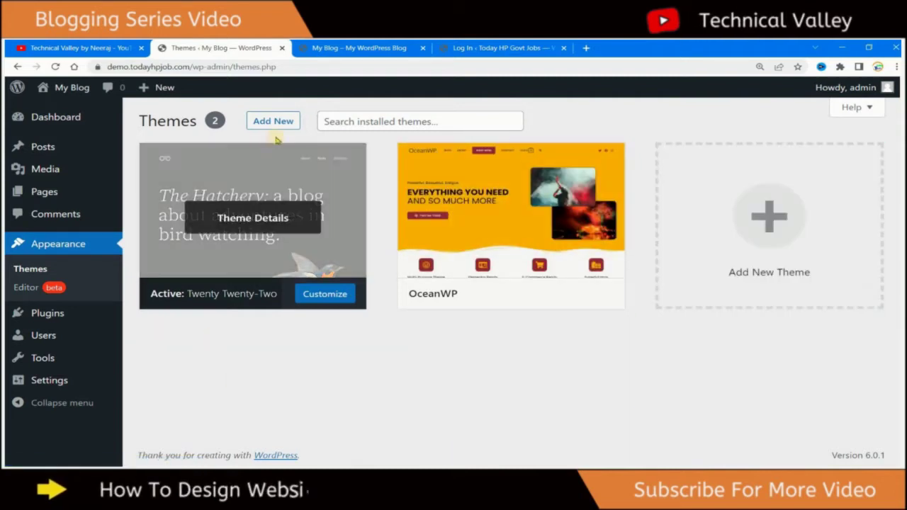
key("ctrl+plus")
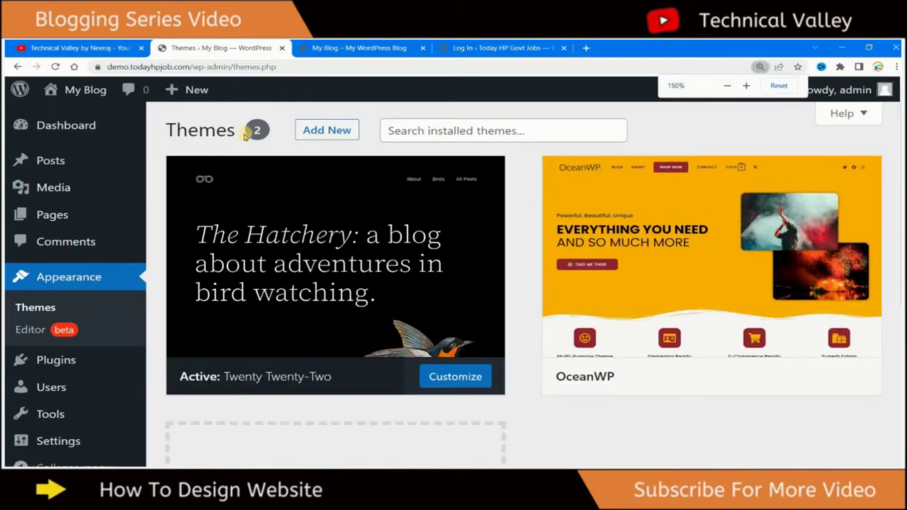
key("ctrl+minus")
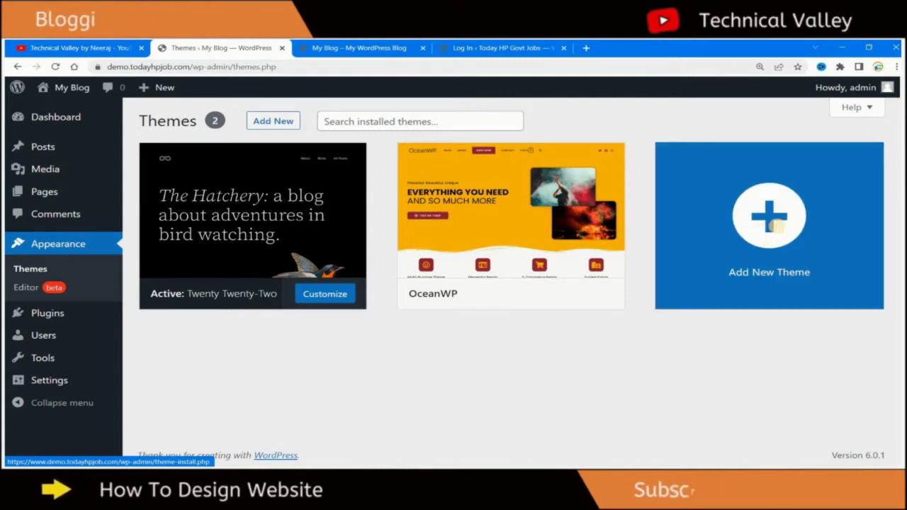
left_click(777, 229)
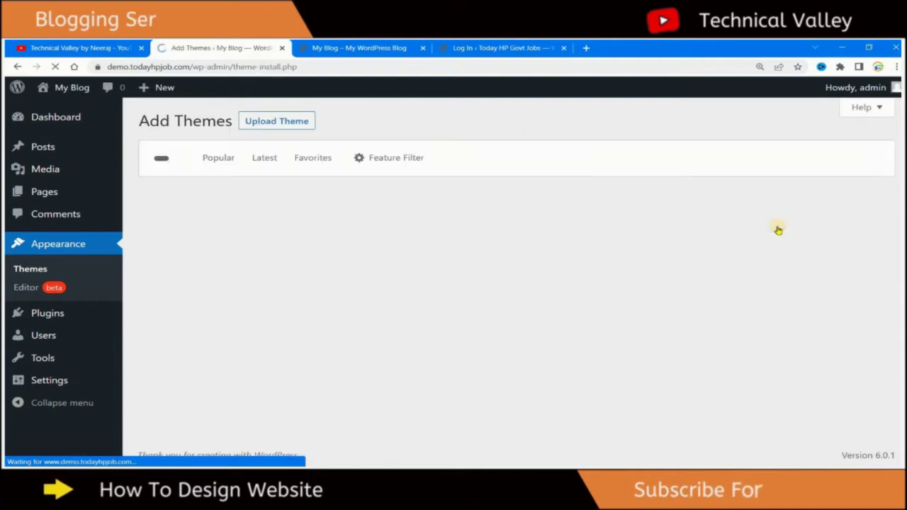
- Look through the popular themes in the Add Themes directory and locate the theme search field
scroll(375, 243, "down", 2)
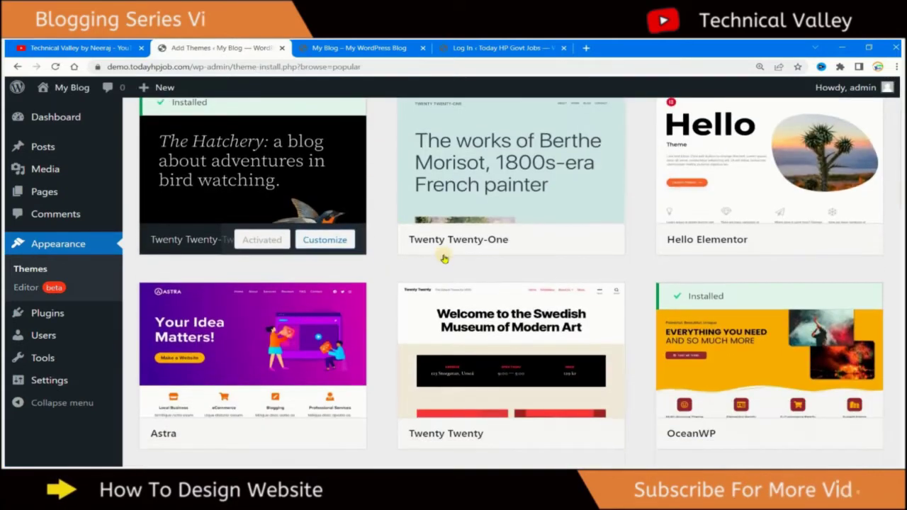
scroll(442, 257, "up", 2)
scroll(405, 249, "down", 3)
scroll(406, 249, "down", 20)
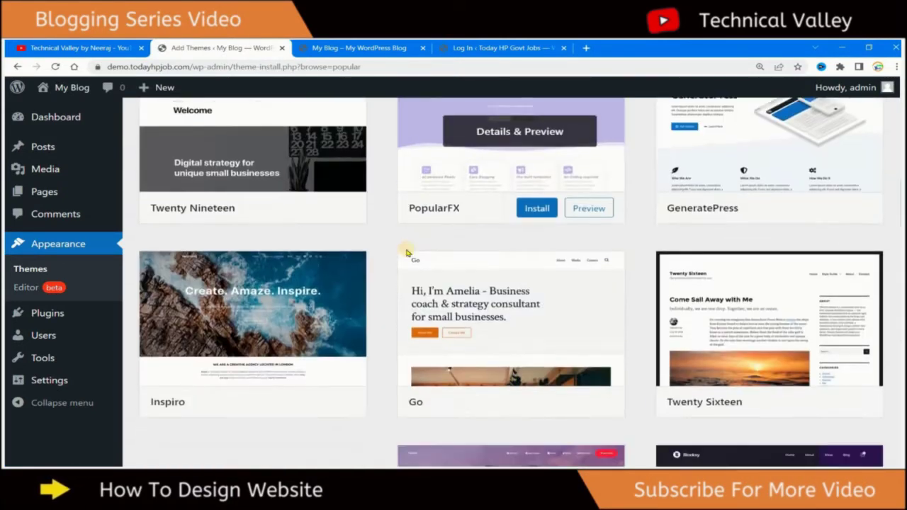
scroll(478, 314, "down", 10)
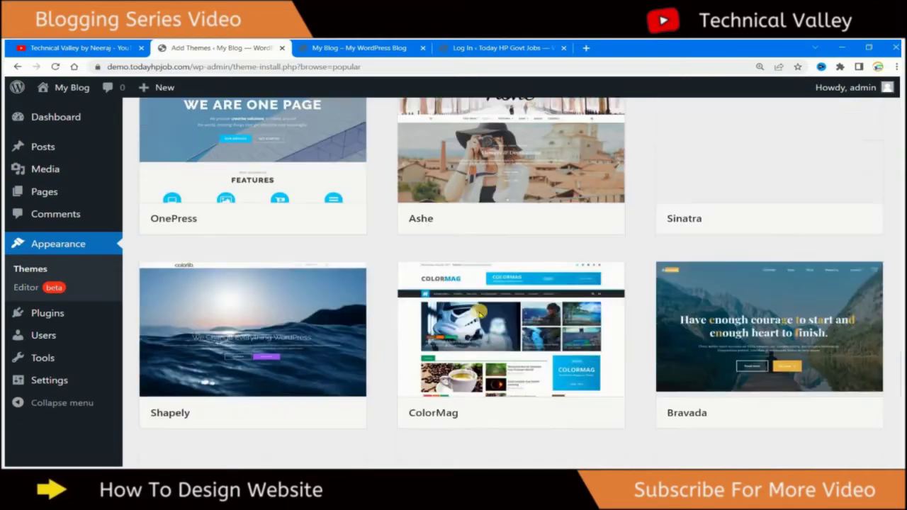
scroll(479, 312, "up", 8)
scroll(479, 312, "up", 15)
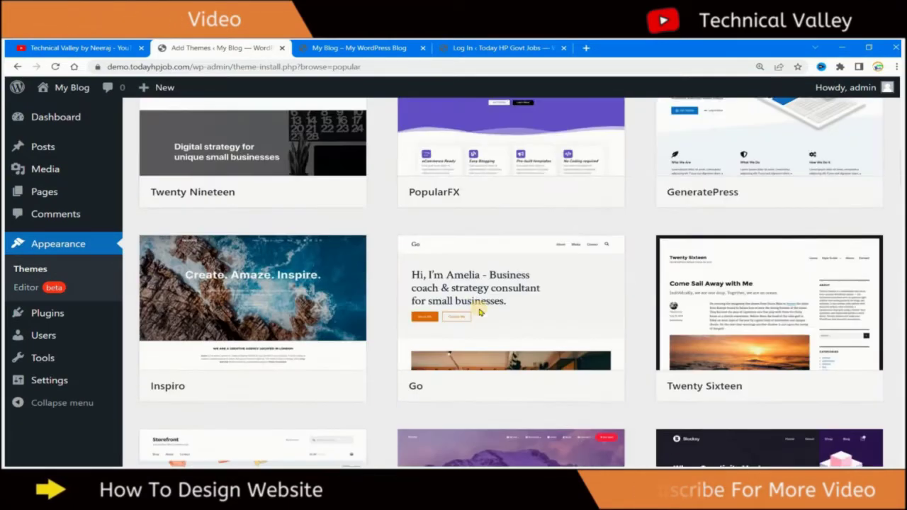
scroll(479, 312, "up", 2)
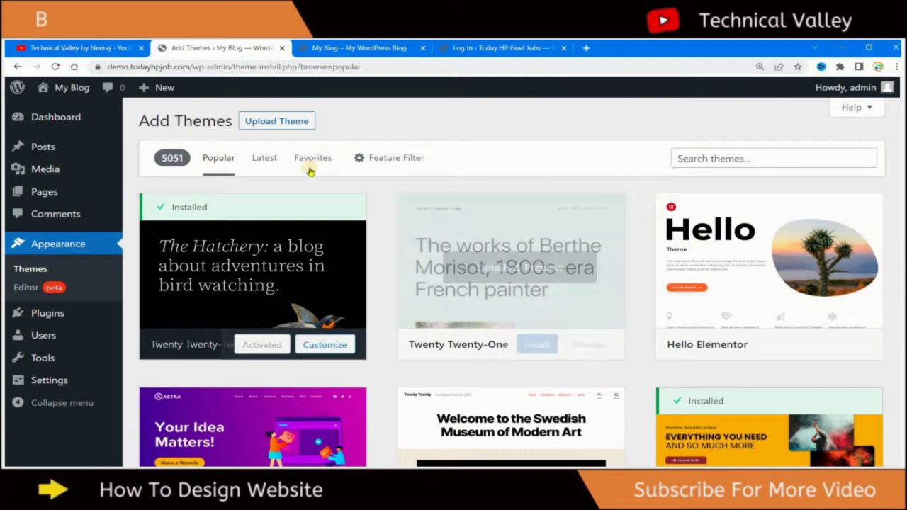
scroll(790, 305, "down", 5)
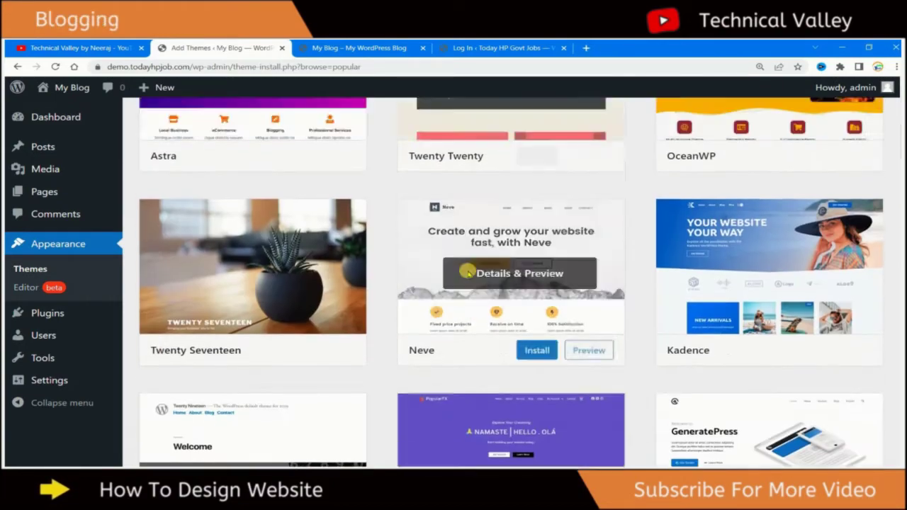
scroll(469, 271, "up", 5)
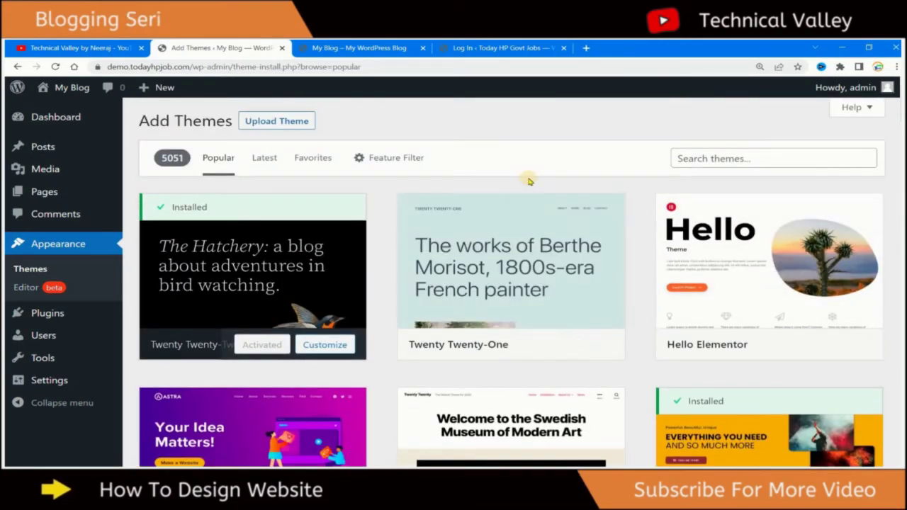
left_click(708, 159)
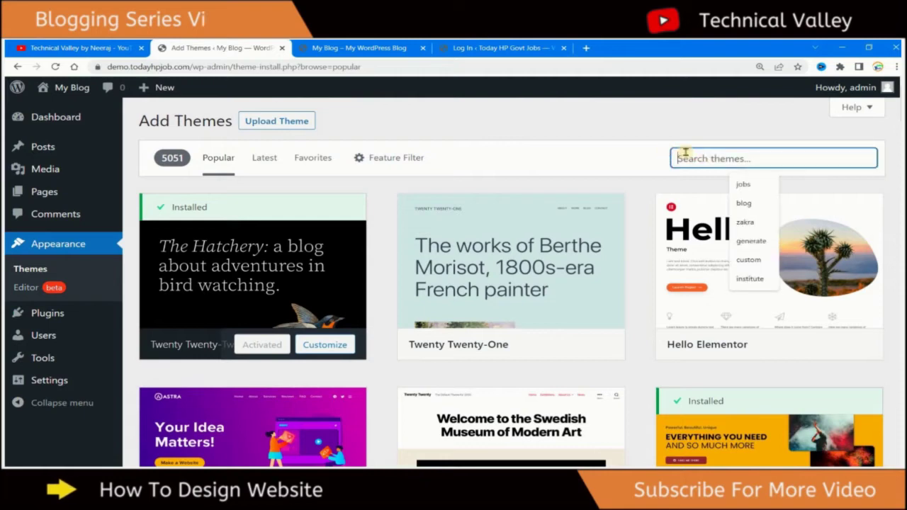
left_click(629, 159)
scroll(425, 270, "down", 3)
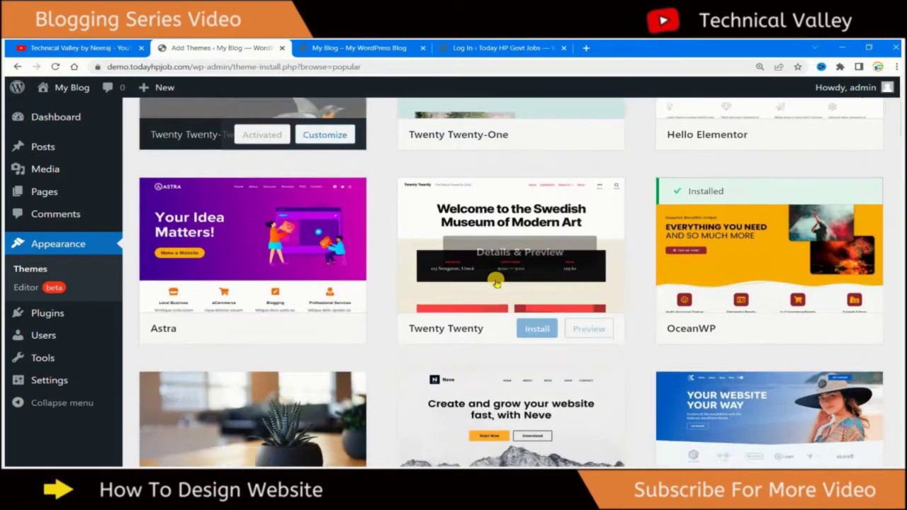
scroll(534, 340, "up", 3)
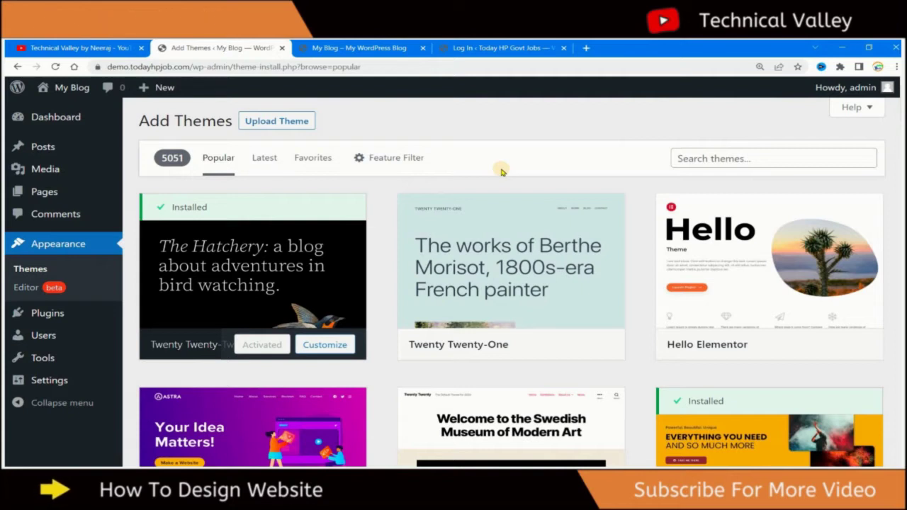
left_click(700, 160)
left_click(607, 168)
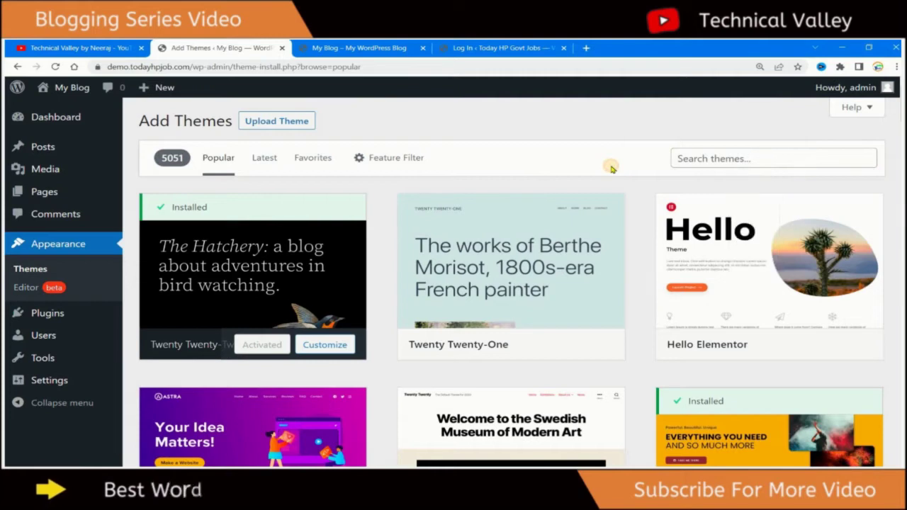
scroll(607, 168, "down", 2)
scroll(611, 168, "up", 2)
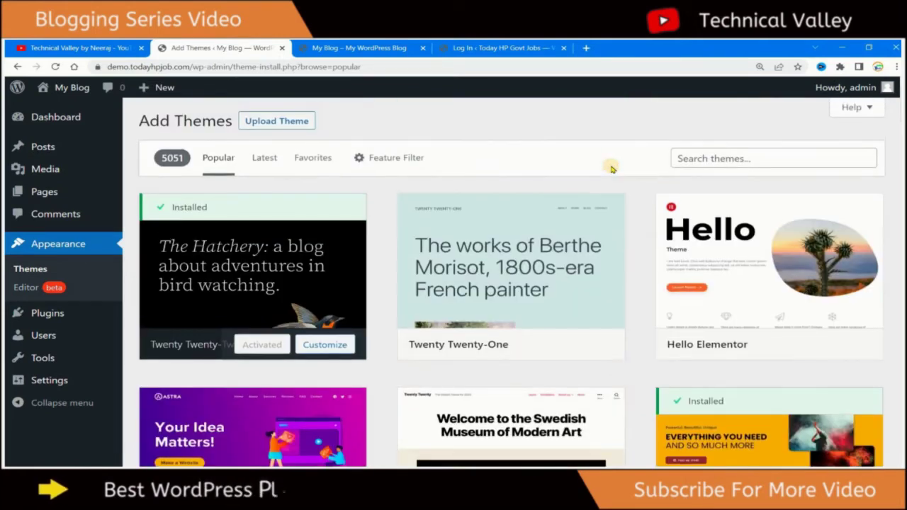
- Search the theme directory for oceanwp and activate the OceanWP theme
left_click(689, 159)
type("oc")
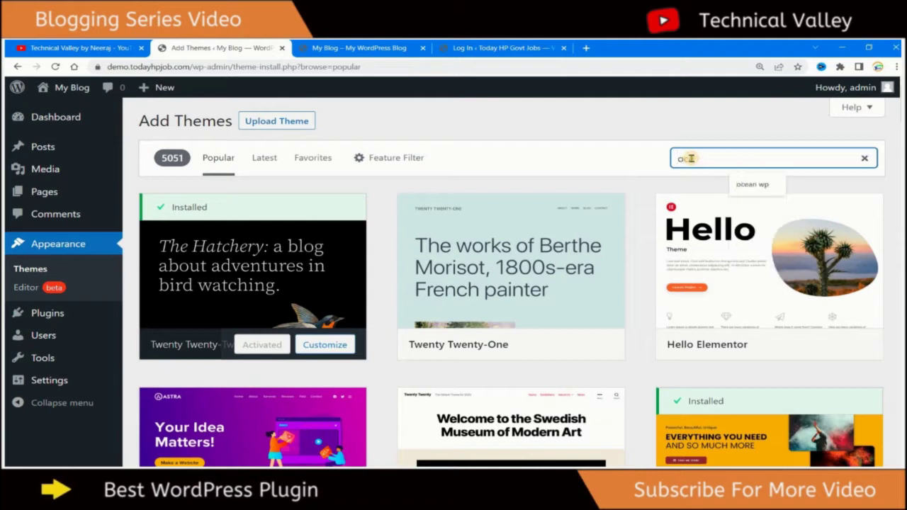
type("eanwp")
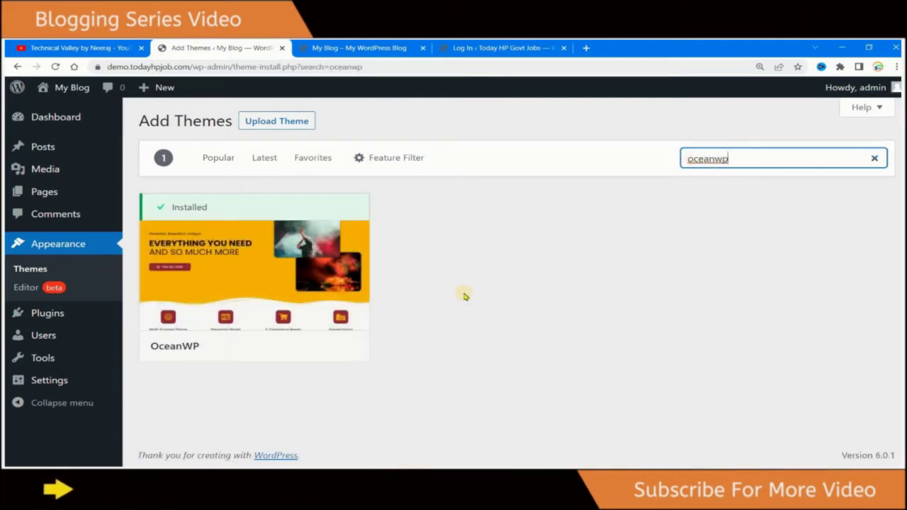
mouse_move(259, 345)
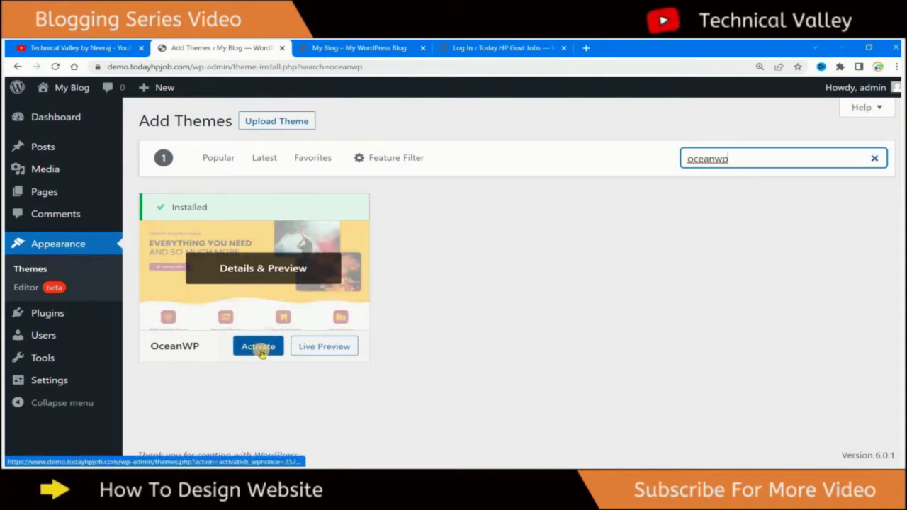
left_click(259, 347)
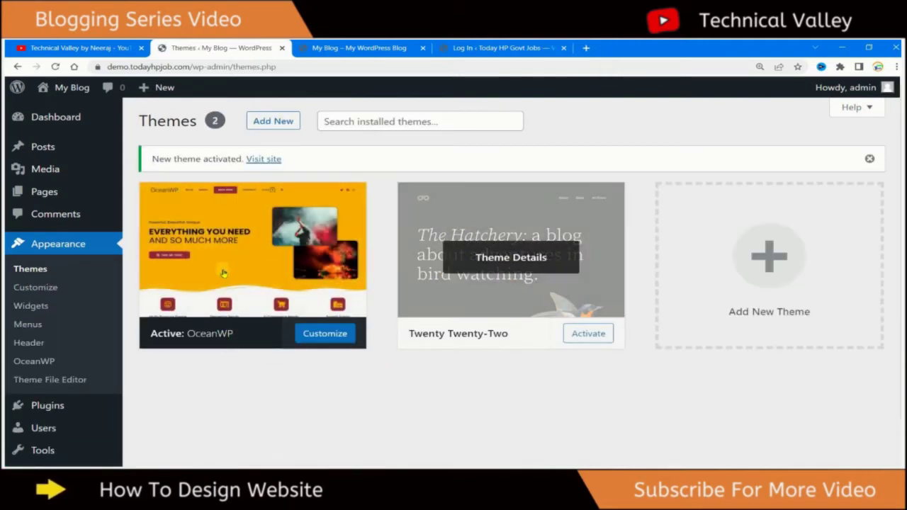
- Reload the live My Blog front page and examine its new layout from the header down to the footer
mouse_move(300, 253)
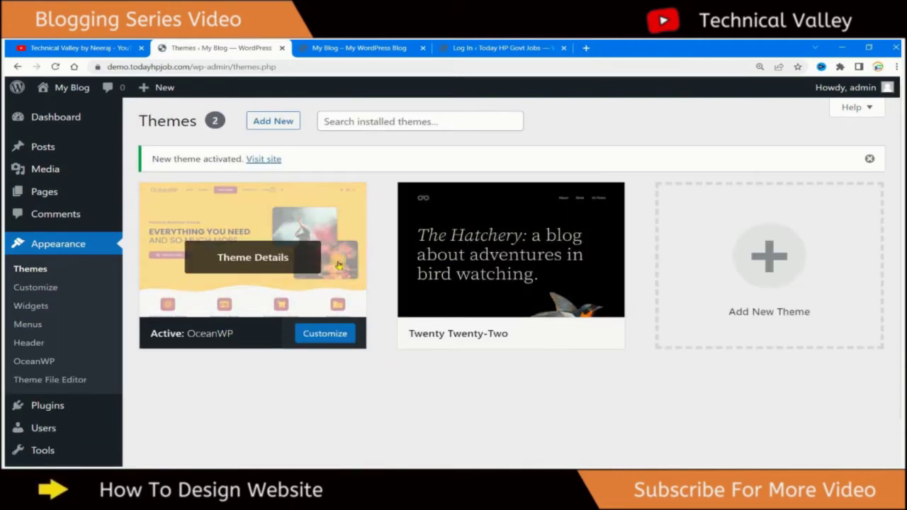
key("ctrl+Tab")
scroll(578, 241, "down", 5)
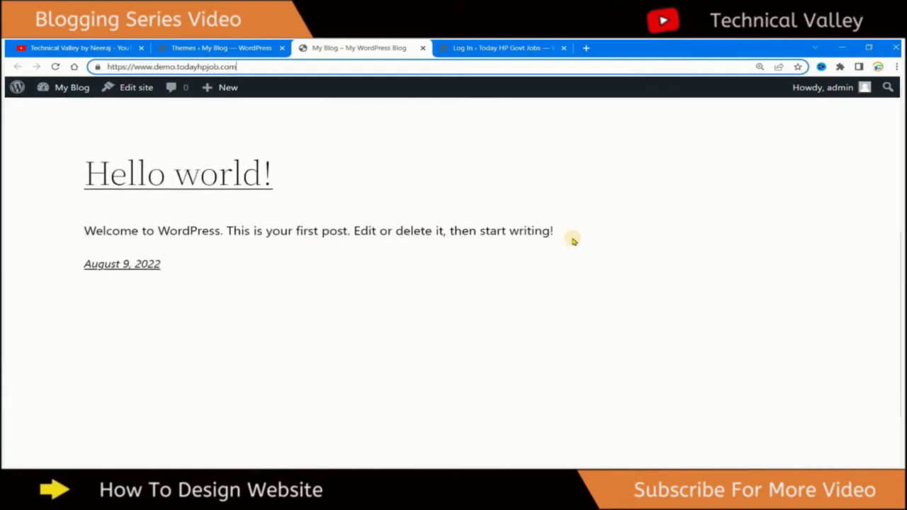
scroll(573, 237, "up", 5)
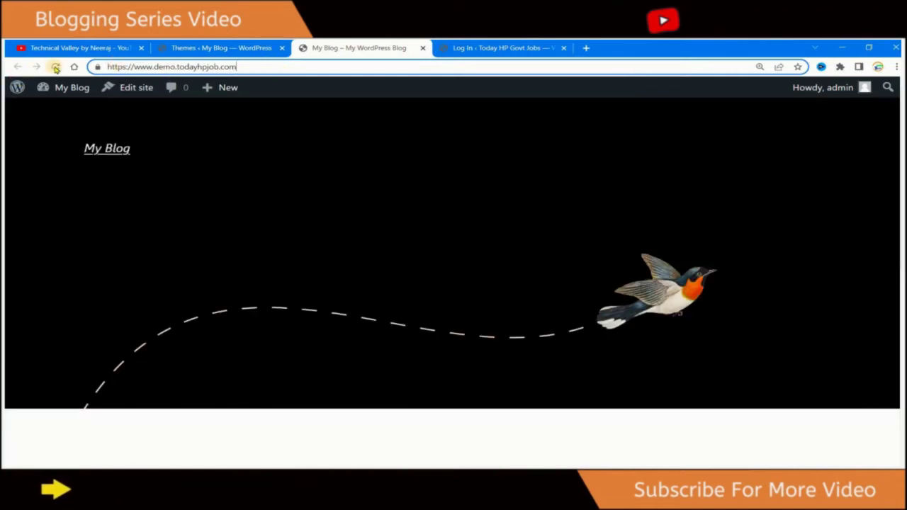
key("Return")
scroll(446, 178, "down", 2)
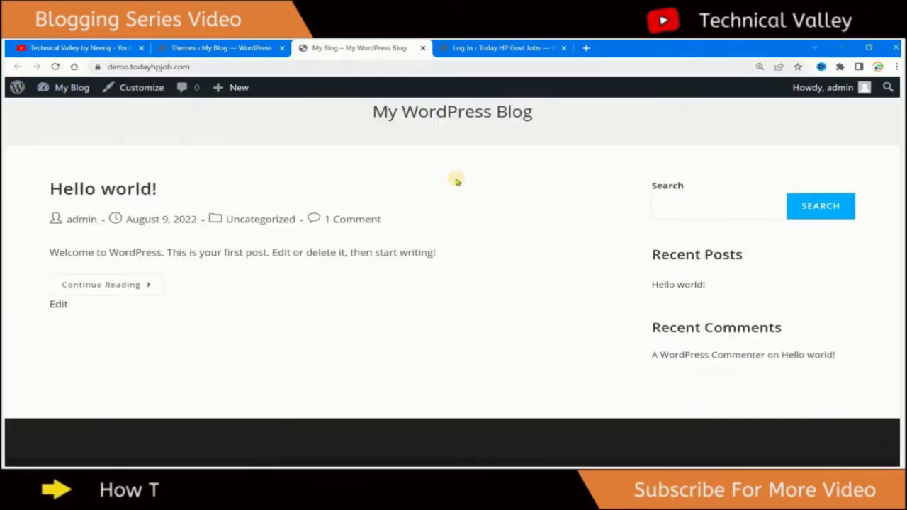
scroll(542, 190, "up", 2)
scroll(502, 238, "down", 2)
scroll(501, 239, "up", 2)
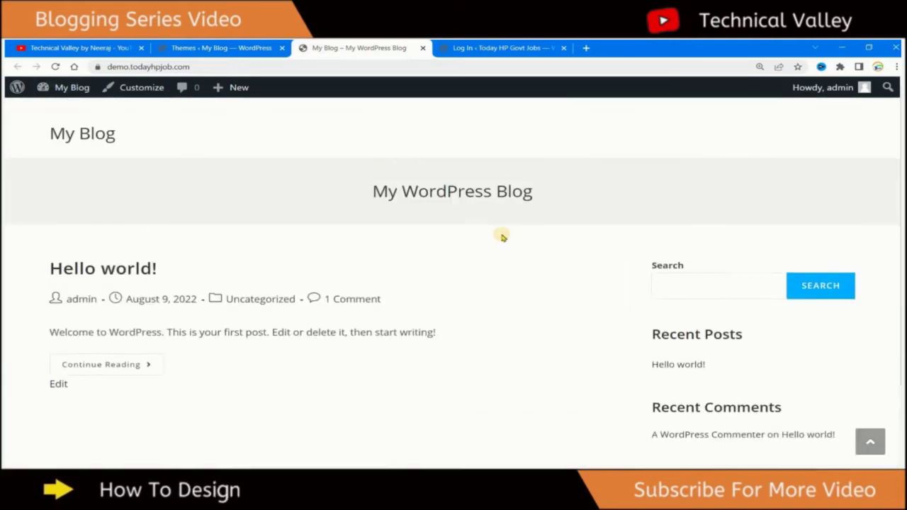
scroll(502, 235, "down", 2)
scroll(545, 234, "up", 2)
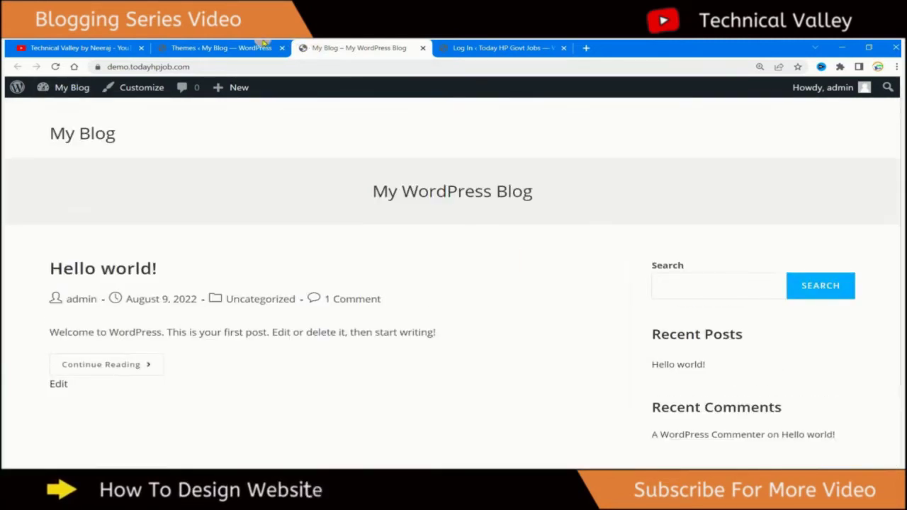
scroll(577, 215, "down", 2)
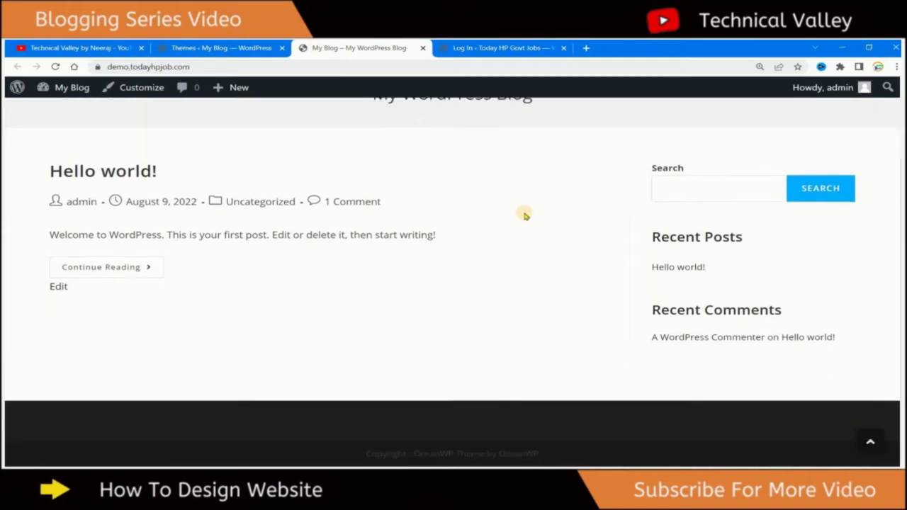
scroll(382, 217, "up", 2)
scroll(507, 244, "down", 2)
scroll(506, 243, "up", 2)
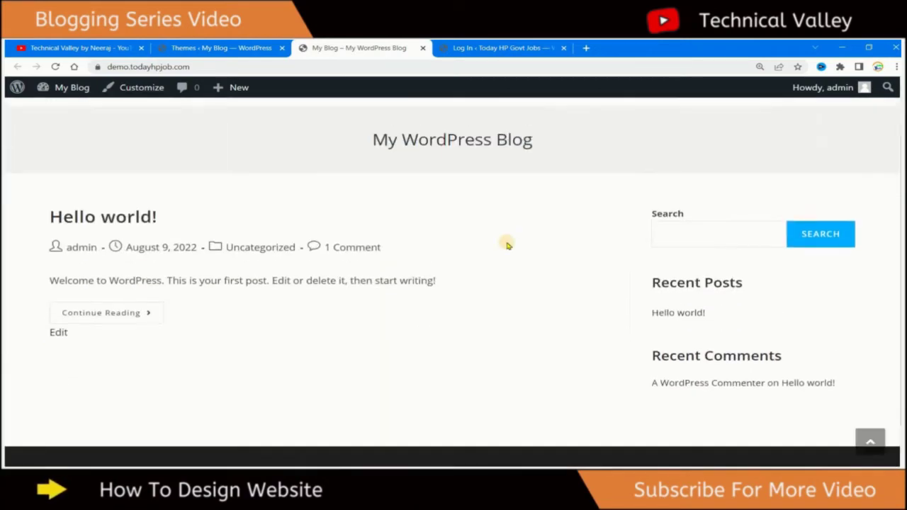
scroll(507, 244, "down", 2)
scroll(518, 247, "up", 2)
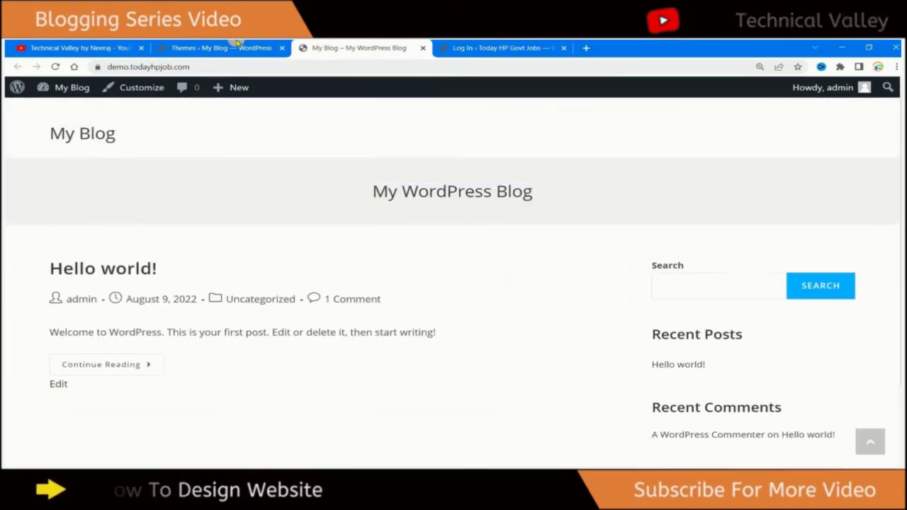
- Return to the installed themes and try to delete the Twenty Twenty-Two theme
left_click(220, 48)
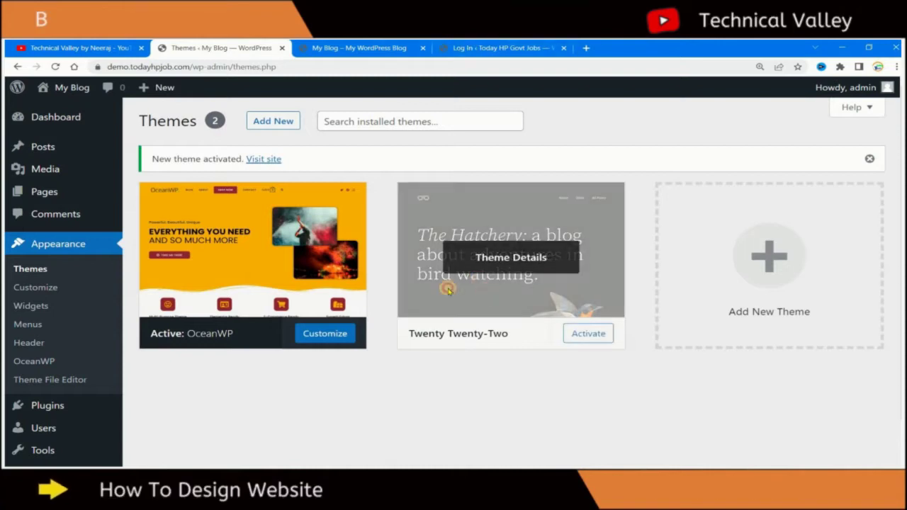
left_click(485, 290)
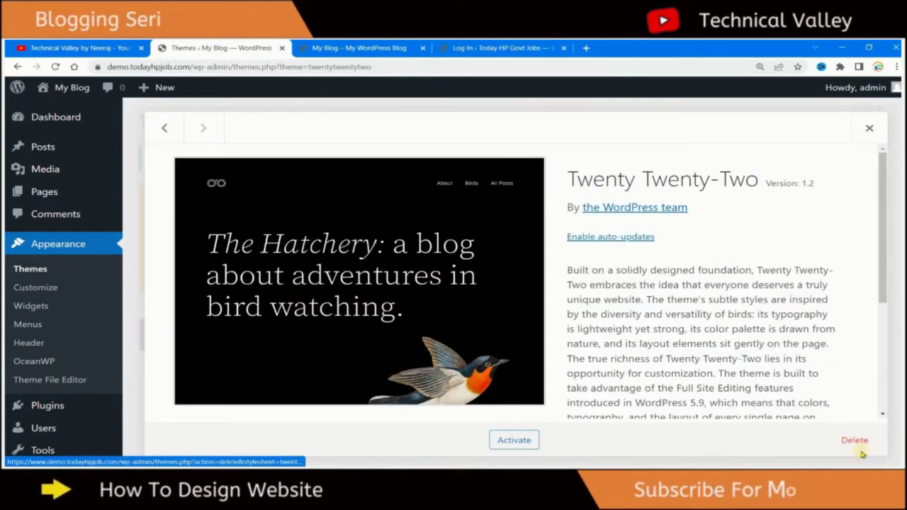
left_click(854, 440)
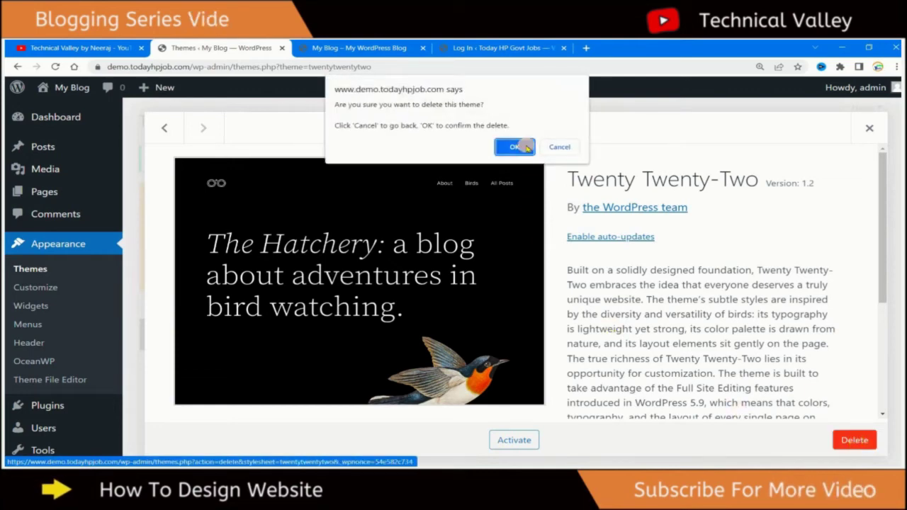
left_click(516, 145)
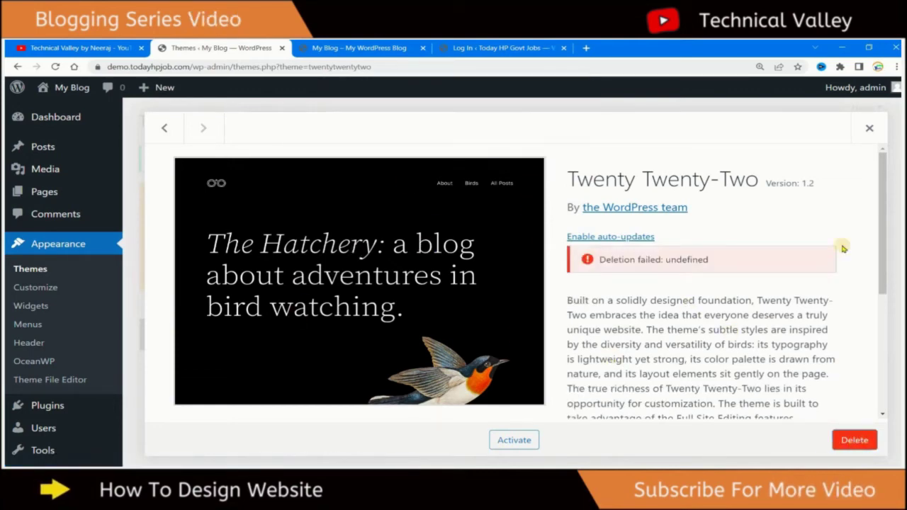
- Reopen the details of the Twenty Twenty-Two theme and delete it from the installed themes
left_click(870, 127)
left_click(528, 256)
left_click(842, 448)
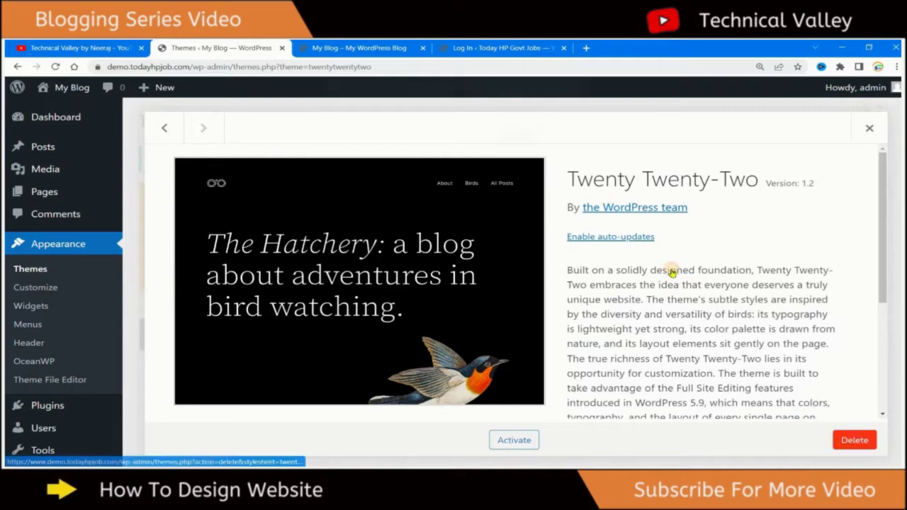
left_click(515, 145)
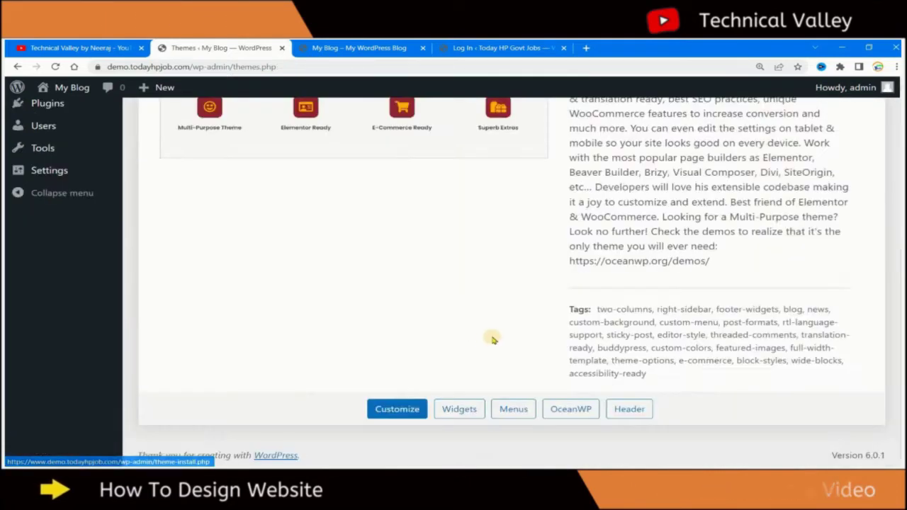
scroll(489, 340, "up", 8)
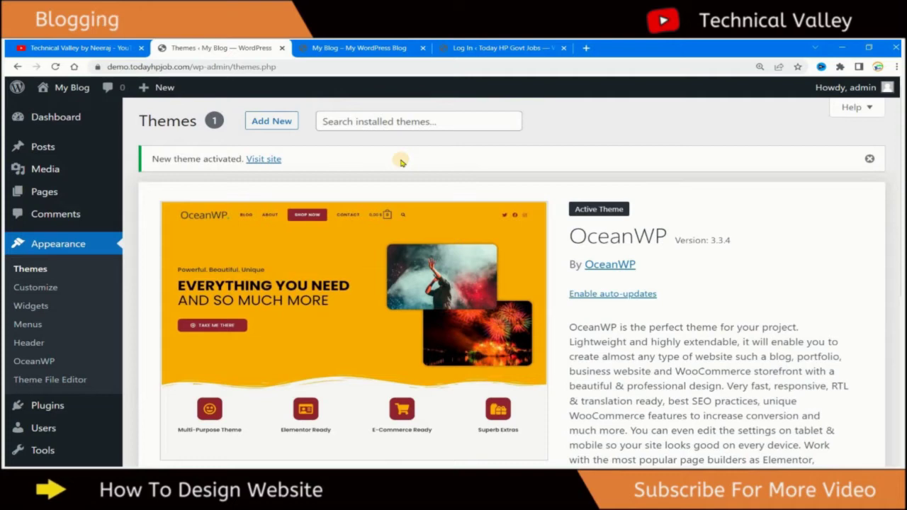
- Look over the active OceanWP theme's details and dismiss the theme activation notice on the Themes page
scroll(484, 233, "down", 5)
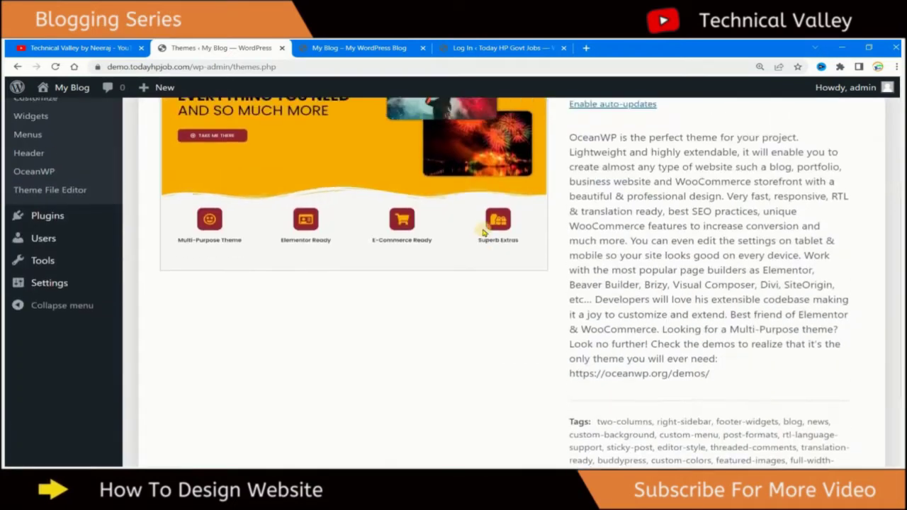
scroll(484, 233, "up", 5)
scroll(582, 226, "down", 3)
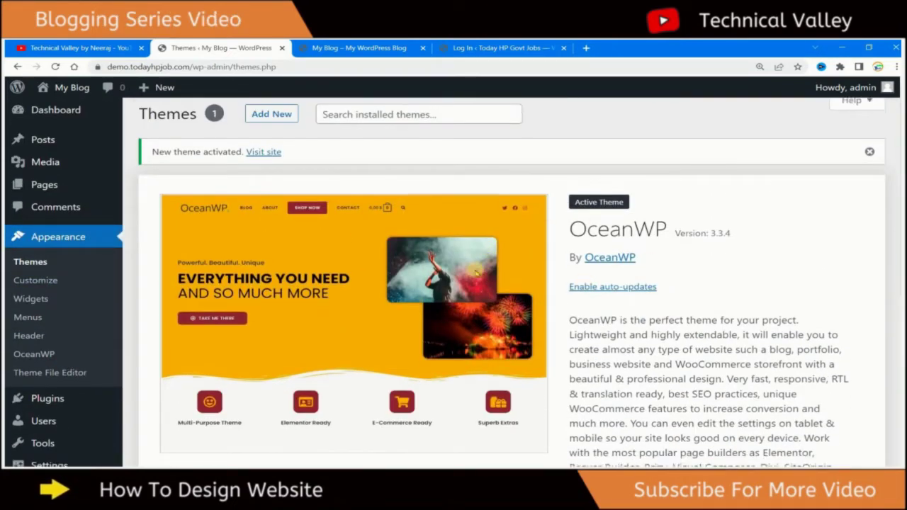
scroll(676, 221, "up", 3)
scroll(525, 218, "down", 3)
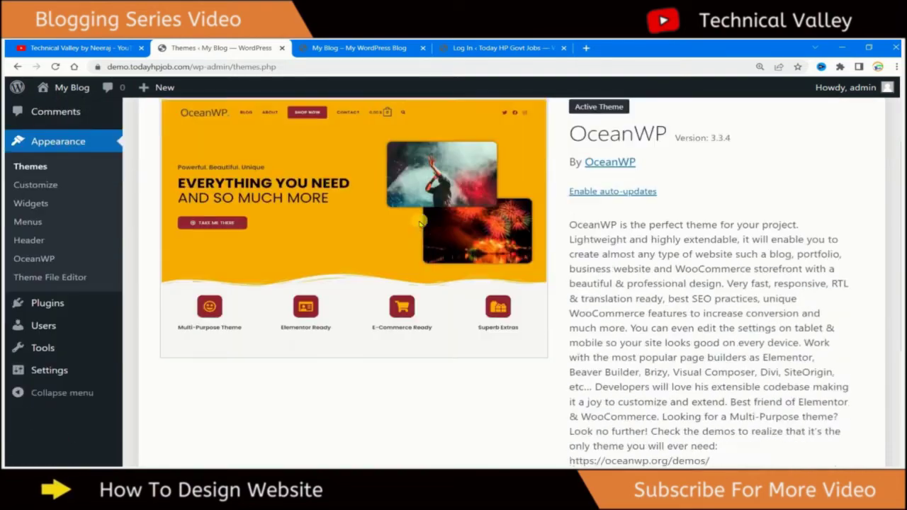
scroll(430, 226, "up", 3)
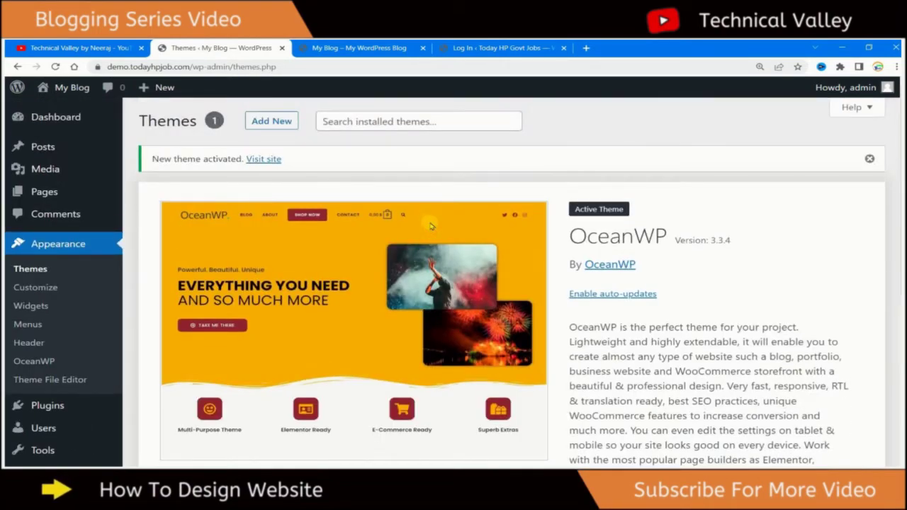
scroll(798, 185, "down", 3)
scroll(796, 180, "up", 3)
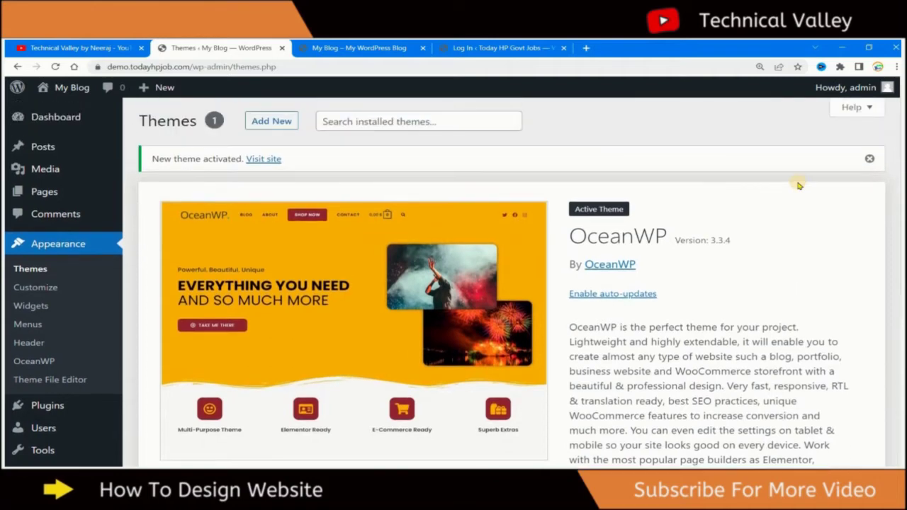
left_click(870, 159)
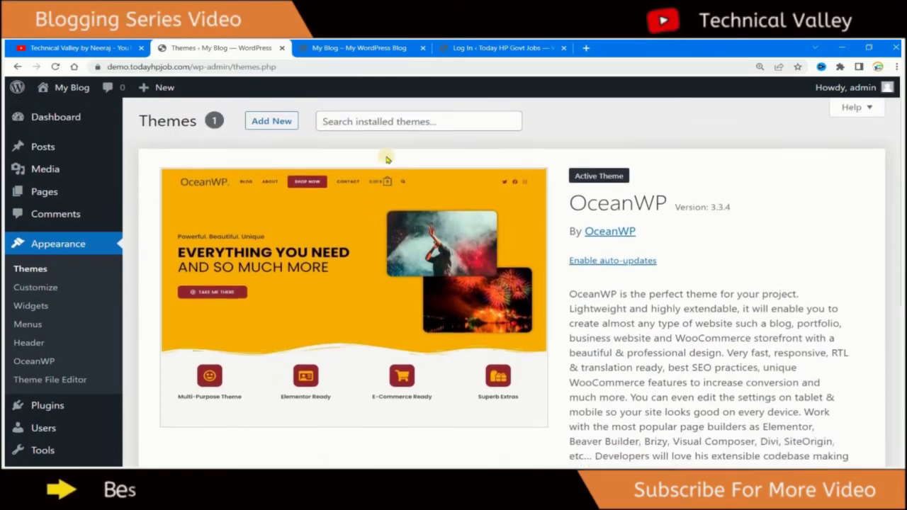
- Switch to Notepad to check the website creation outline, and return to the Themes page in the browser
scroll(383, 192, "down", 3)
scroll(383, 191, "down", 3)
scroll(184, 183, "up", 5)
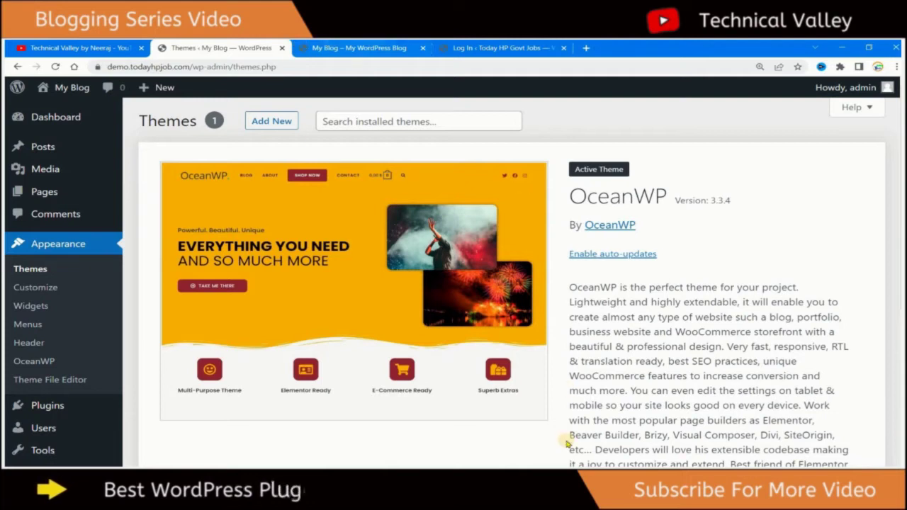
key("alt+Tab")
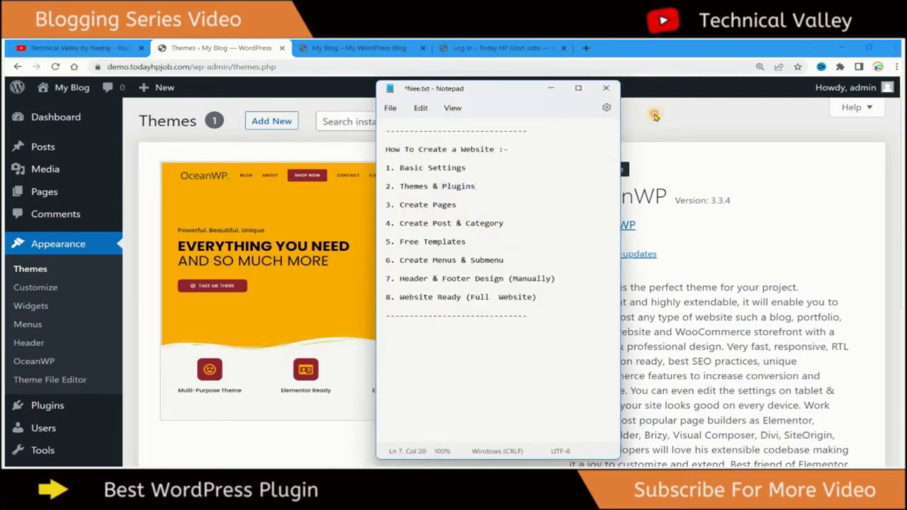
key("alt+Tab")
- Open the list of installed plugins in the WordPress admin
scroll(67, 290, "down", 3)
scroll(64, 347, "up", 2)
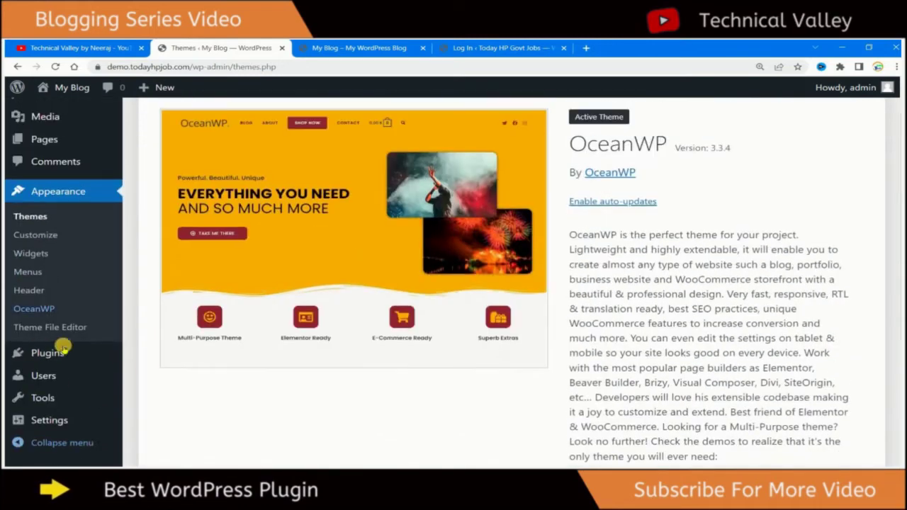
scroll(48, 301, "down", 1)
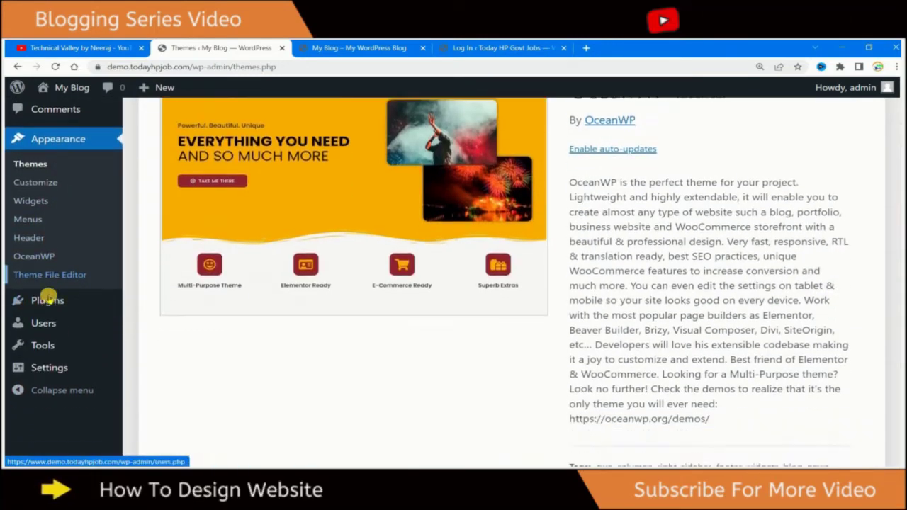
mouse_move(45, 301)
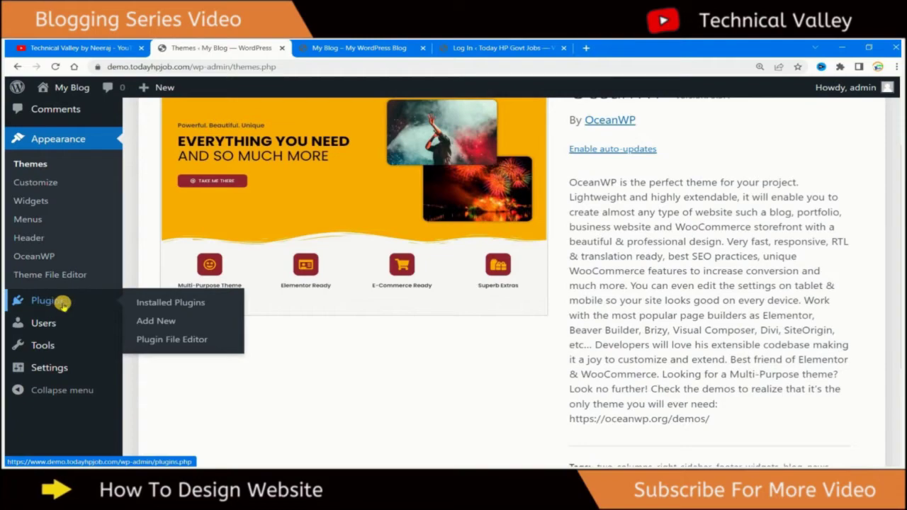
key("ctrl+plus")
scroll(24, 338, "down", 2)
scroll(99, 317, "down", 5)
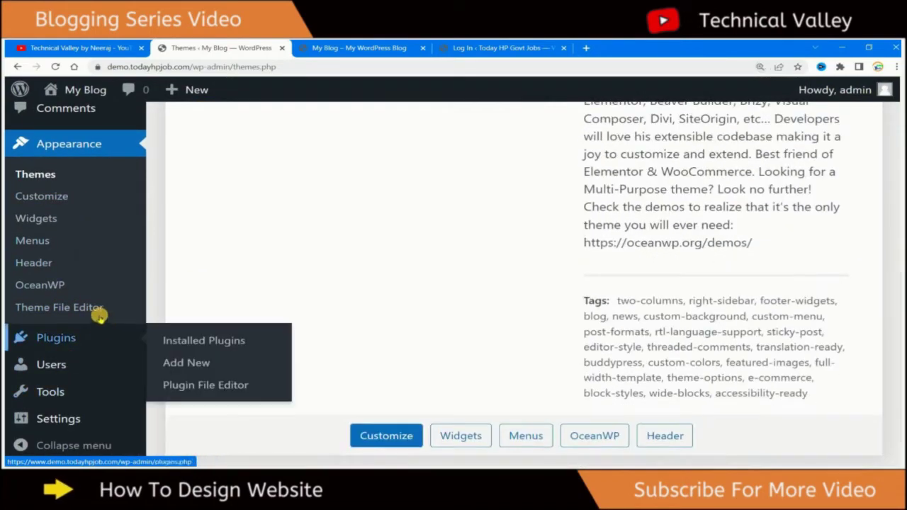
scroll(85, 301, "up", 3)
scroll(99, 217, "down", 4)
scroll(80, 147, "up", 3)
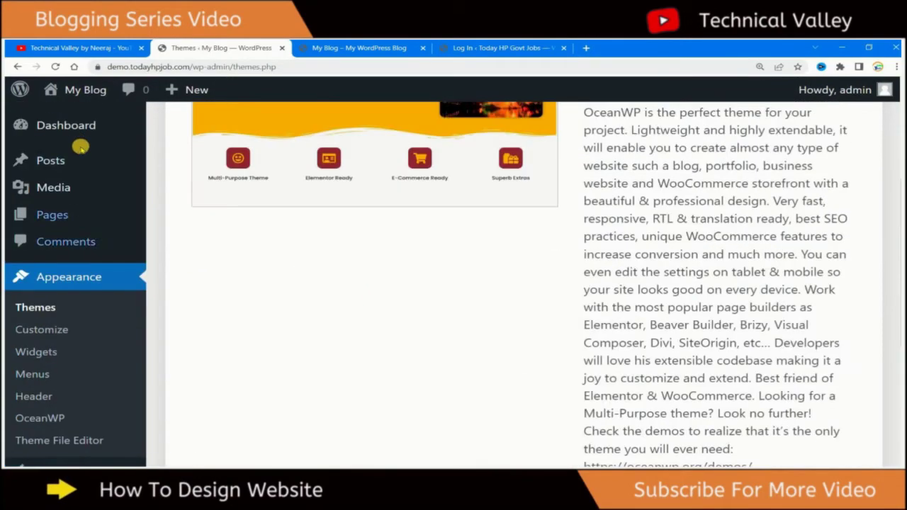
scroll(83, 213, "up", 3)
scroll(79, 227, "down", 6)
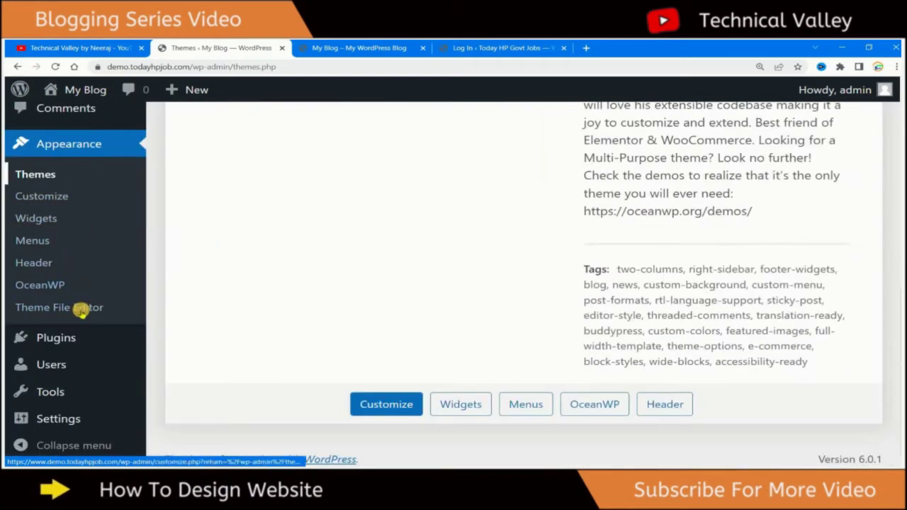
scroll(92, 298, "down", 1)
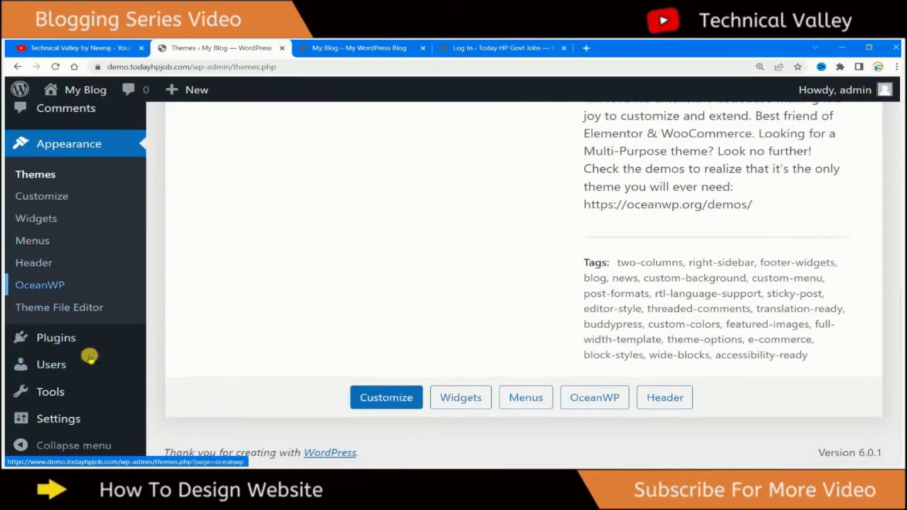
left_click(32, 240)
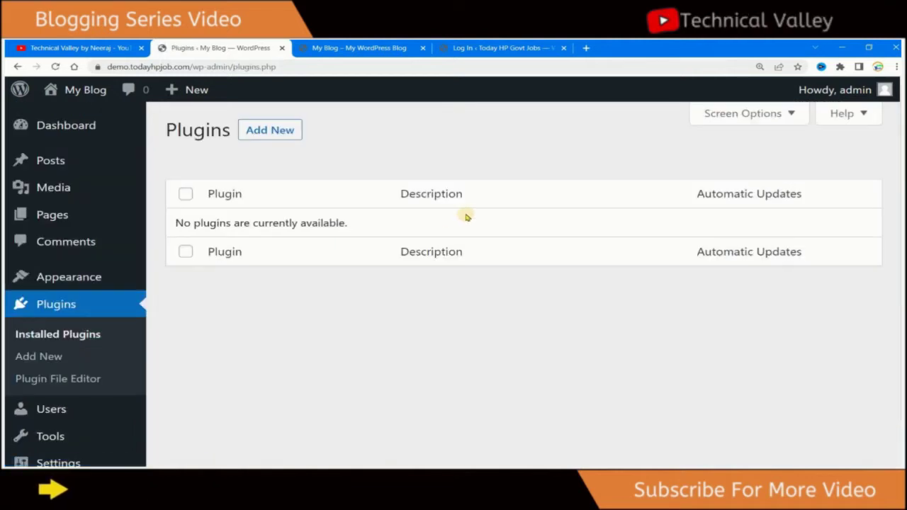
key("ctrl+minus")
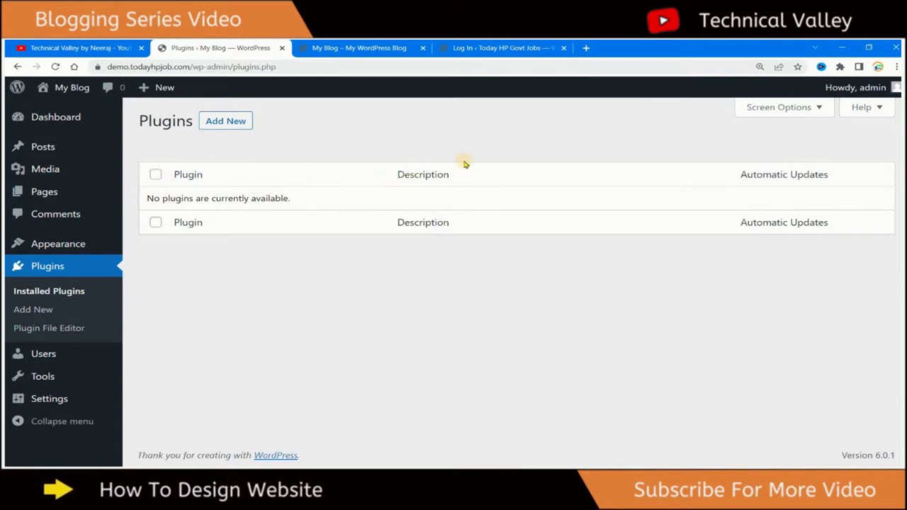
- Start adding a new plugin and search the plugin directory for elementor
left_click(240, 123)
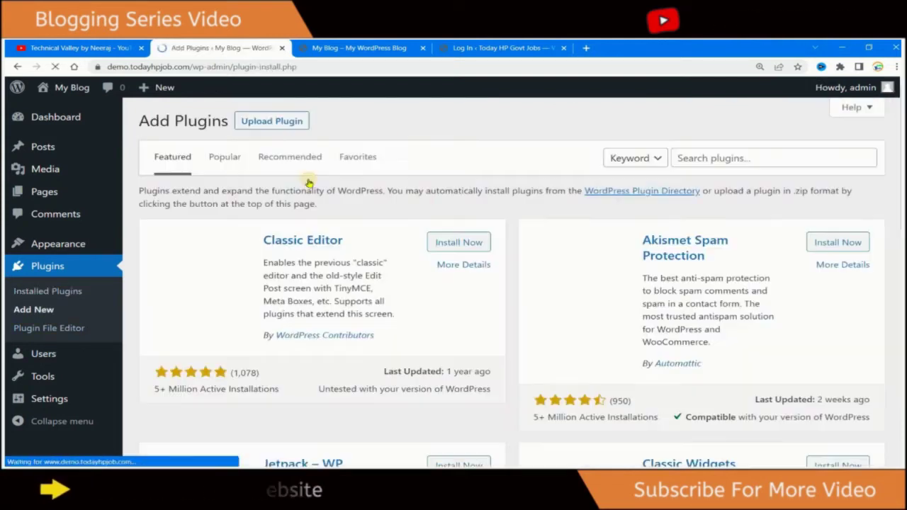
left_click(701, 158)
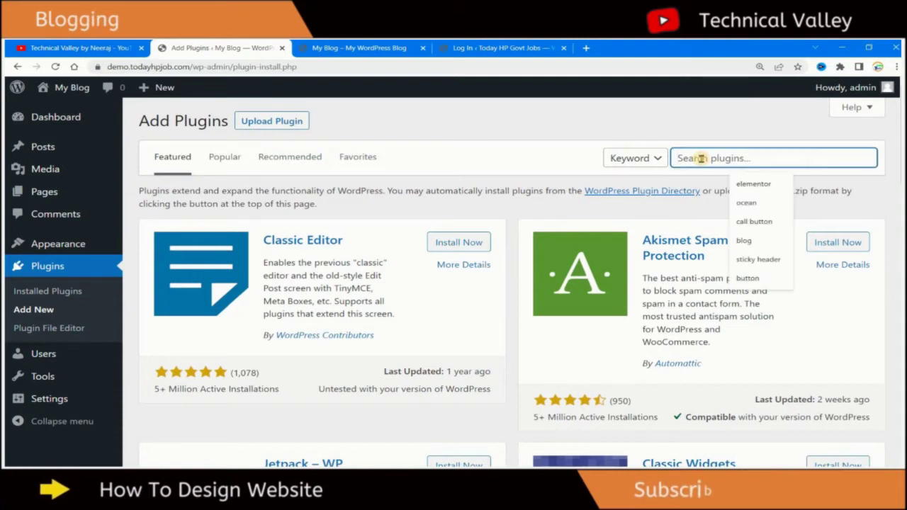
left_click(738, 184)
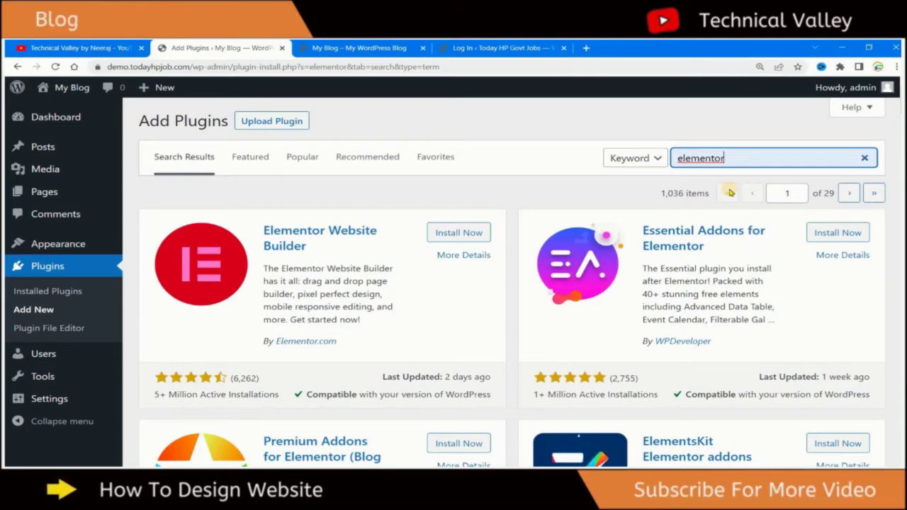
scroll(421, 263, "down", 3)
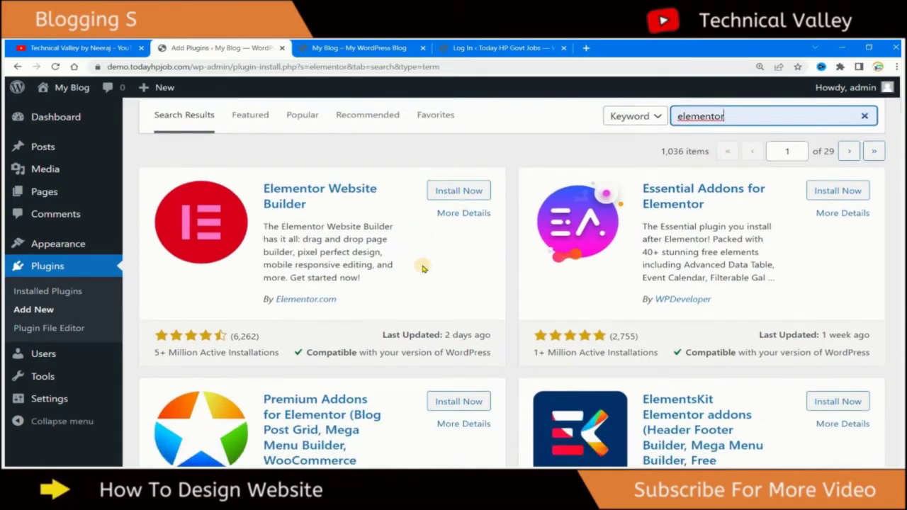
scroll(421, 263, "up", 3)
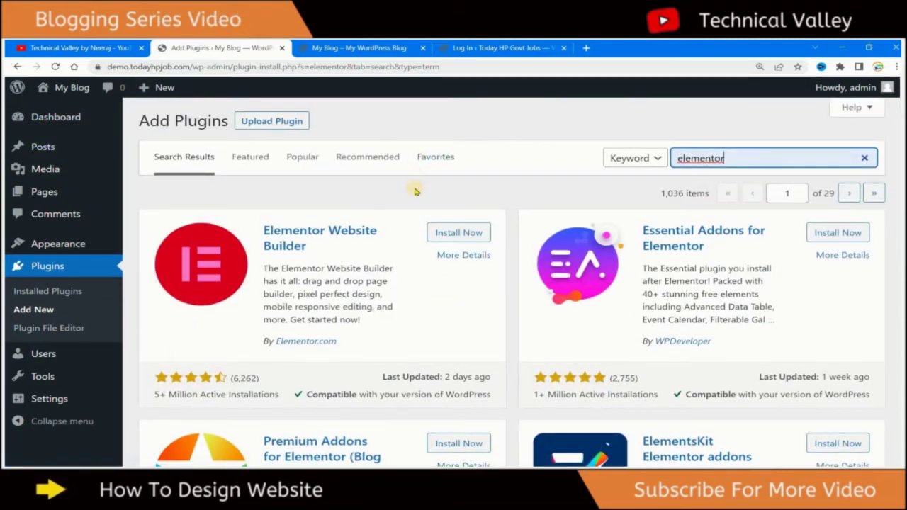
scroll(415, 191, "down", 1)
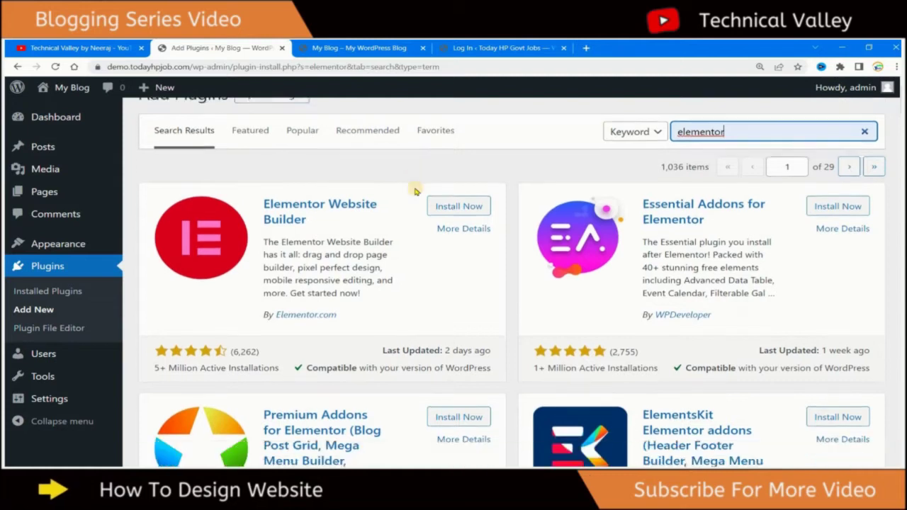
scroll(416, 190, "up", 1)
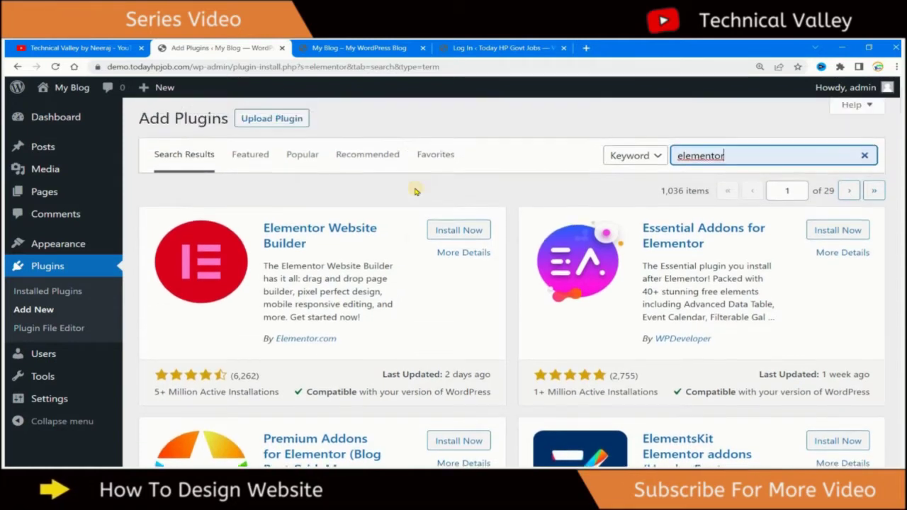
- Install the Elementor Website Builder and Essential Addons for Elementor plugins from the search results
left_click_drag(262, 228, 308, 244)
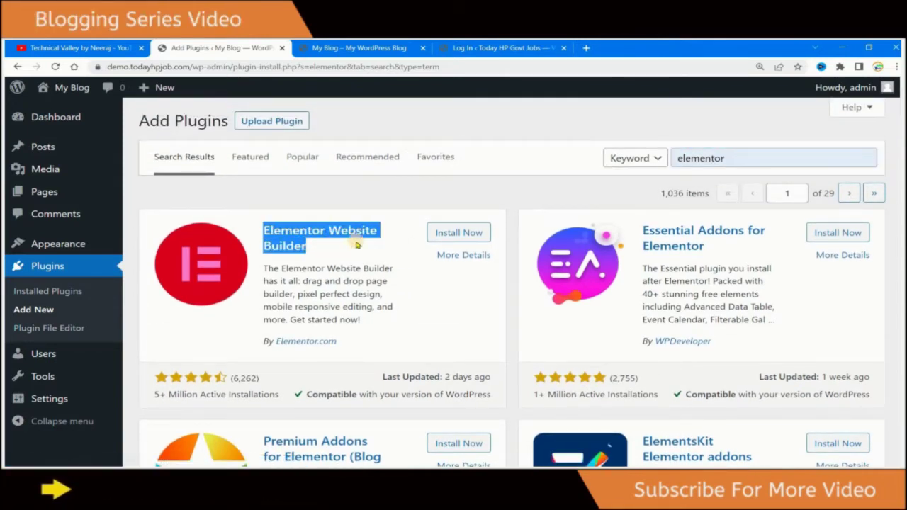
left_click(450, 233)
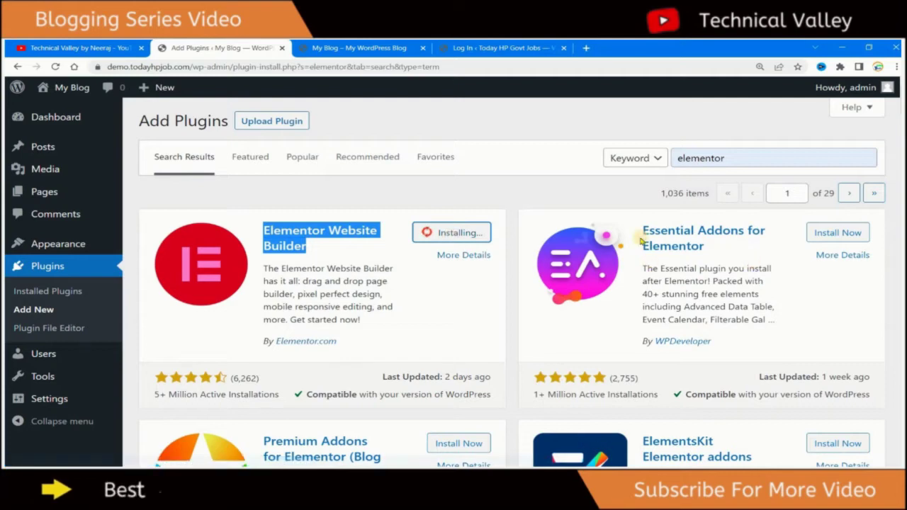
left_click(838, 232)
- Install the ElementsKit Elementor addons plugin from the same search results
scroll(757, 249, "down", 3)
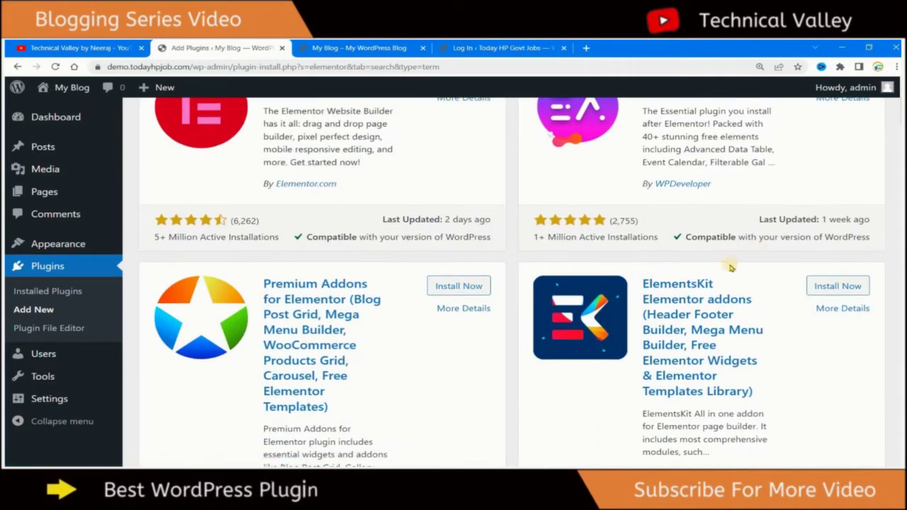
scroll(725, 261, "down", 1)
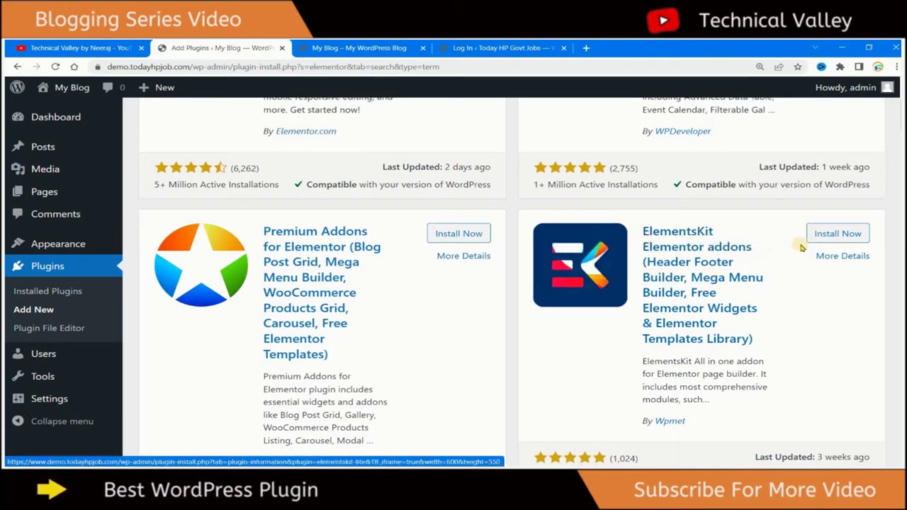
left_click(828, 233)
- Look through the elementor plugin search results for further Elementor add-ons, from the first entries to those further down
scroll(405, 236, "down", 3)
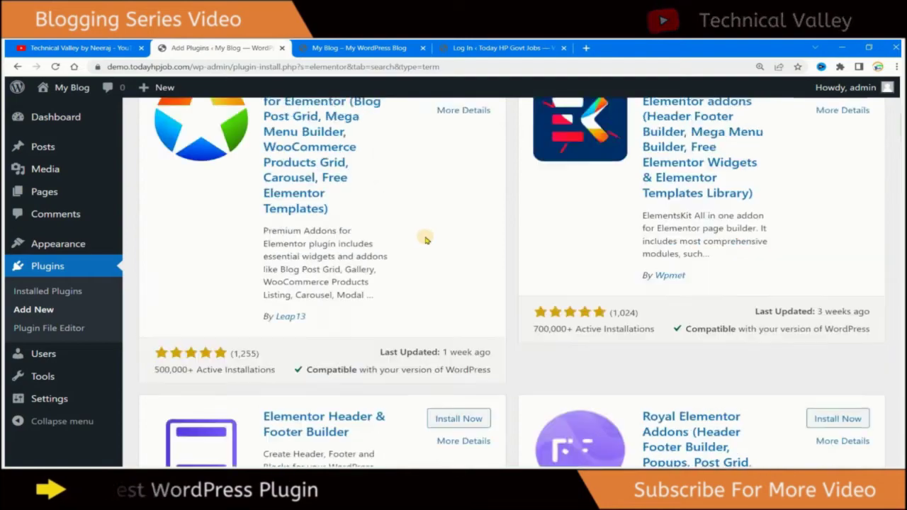
scroll(425, 239, "up", 6)
scroll(425, 240, "down", 2)
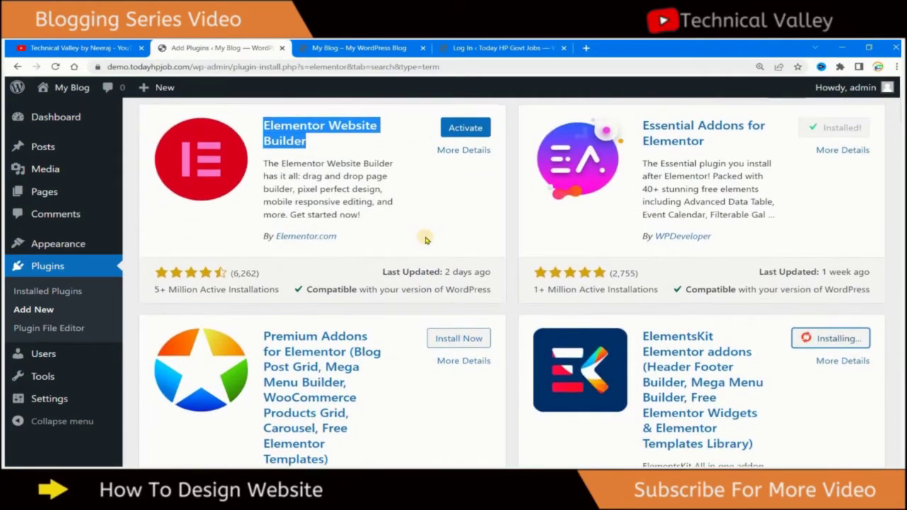
scroll(425, 240, "down", 10)
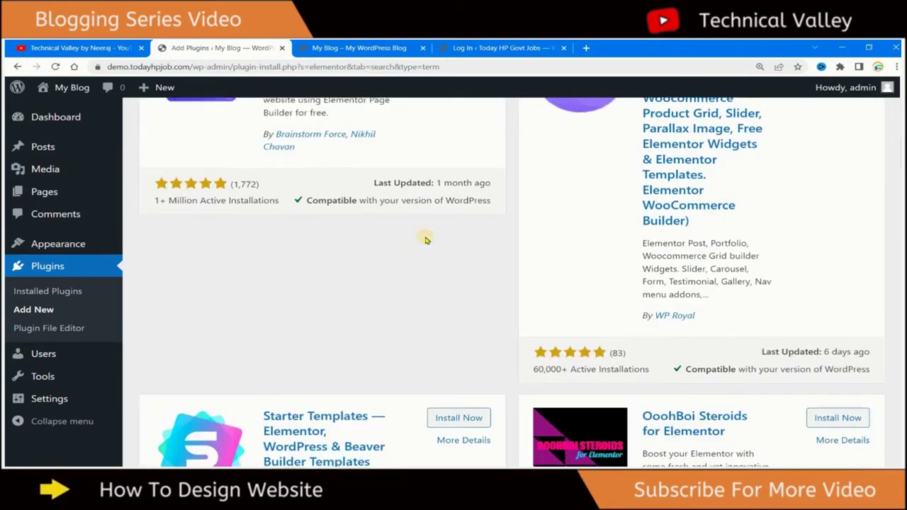
scroll(426, 239, "down", 10)
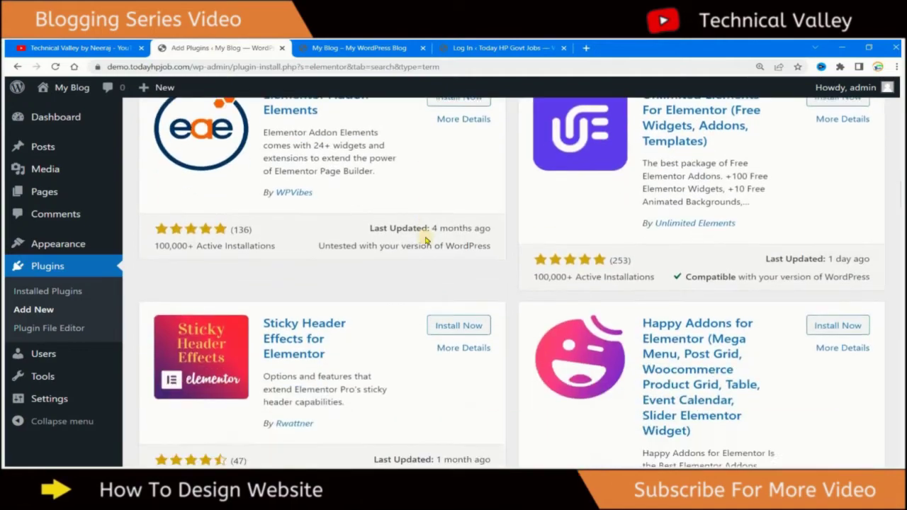
scroll(425, 239, "up", 7)
scroll(425, 239, "down", 4)
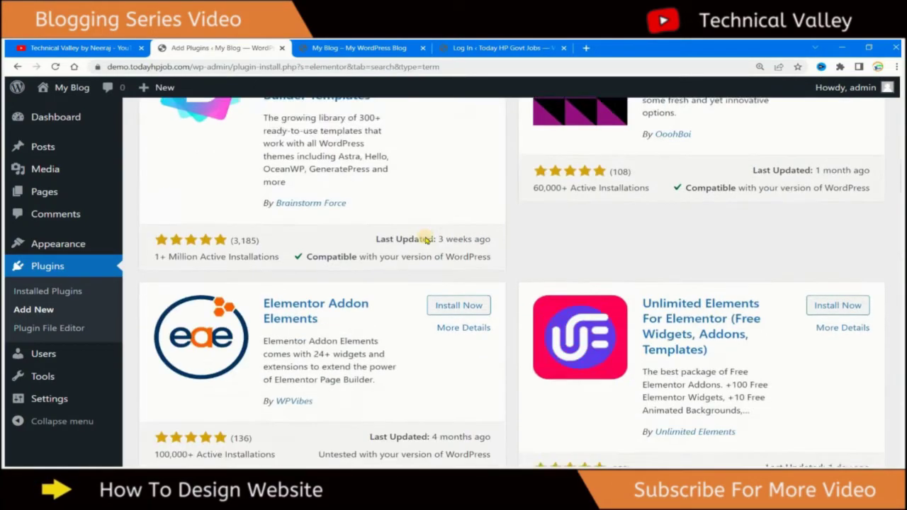
scroll(425, 239, "down", 4)
scroll(425, 240, "down", 7)
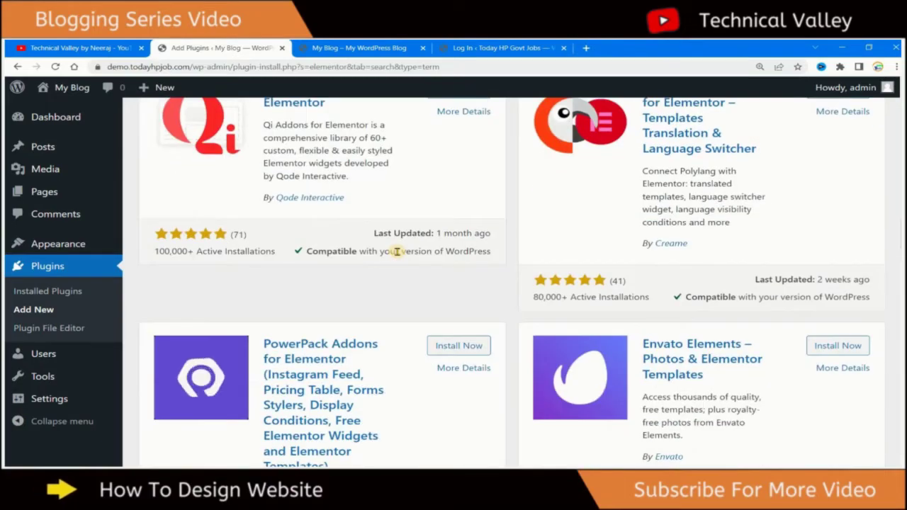
scroll(397, 254, "up", 12)
scroll(397, 252, "up", 10)
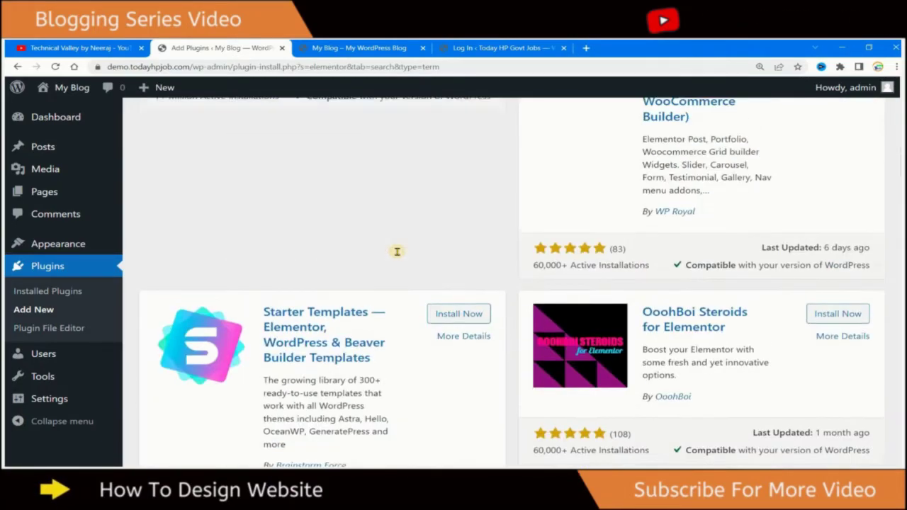
scroll(401, 248, "up", 5)
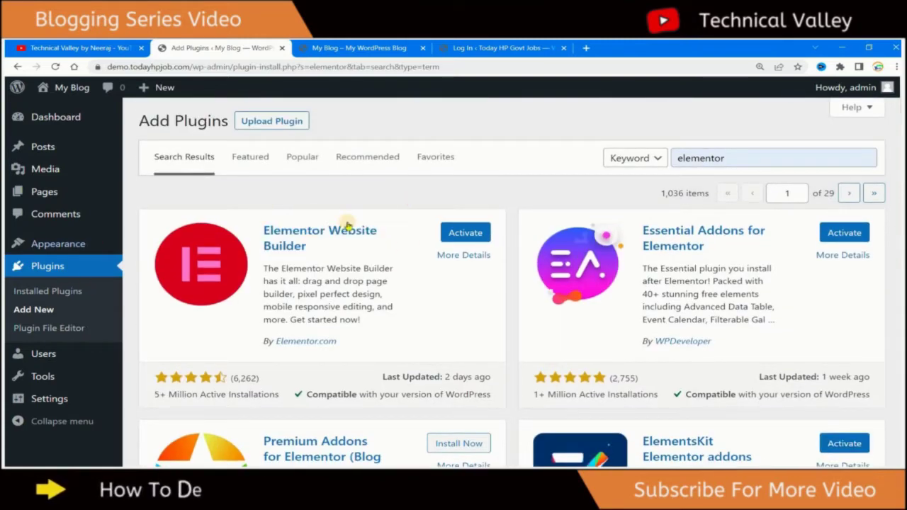
- Close the browser page with the Today HP Govt Jobs login and return to the Add Plugins page
key("ctrl+shift+Tab")
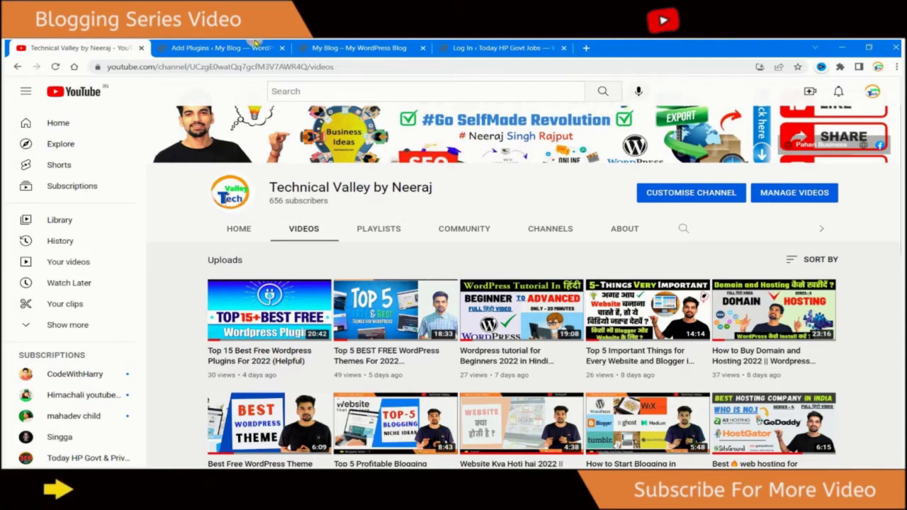
left_click(552, 45)
left_click(355, 45)
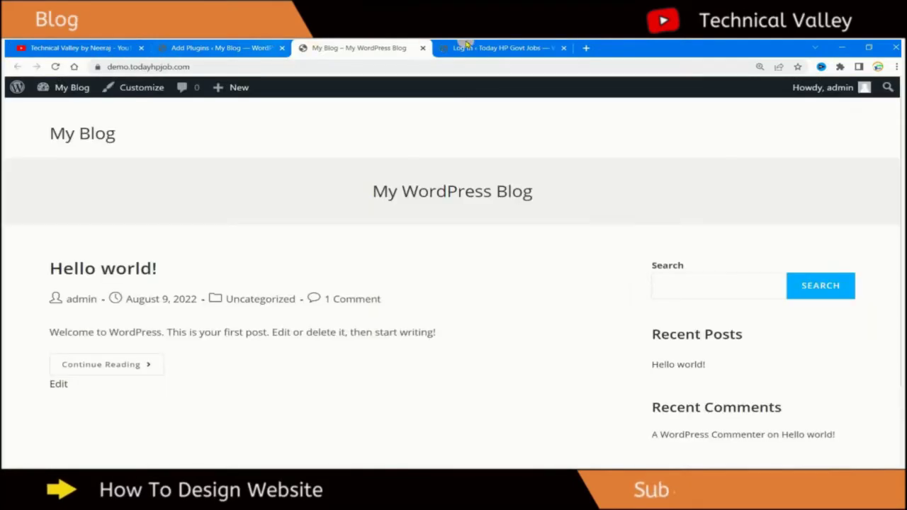
left_click(563, 47)
key("ctrl+shift+Tab")
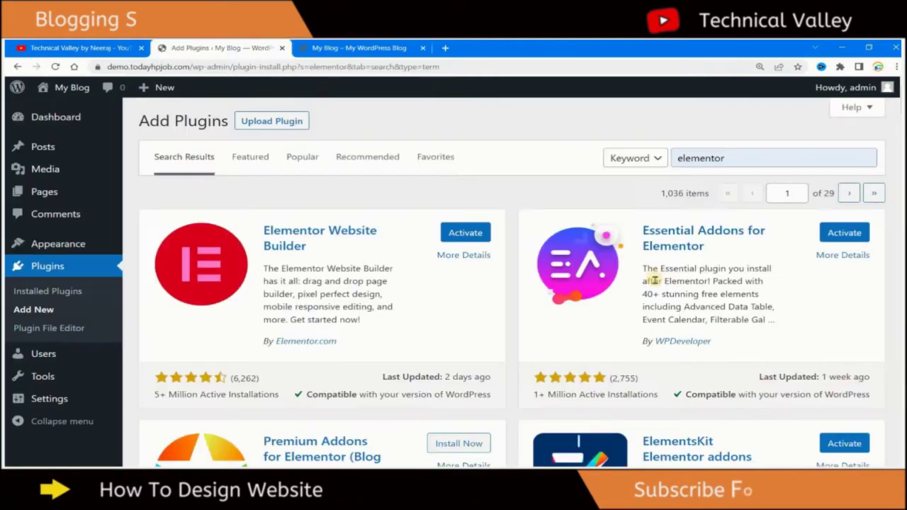
left_click_drag(257, 227, 308, 248)
left_click(280, 231)
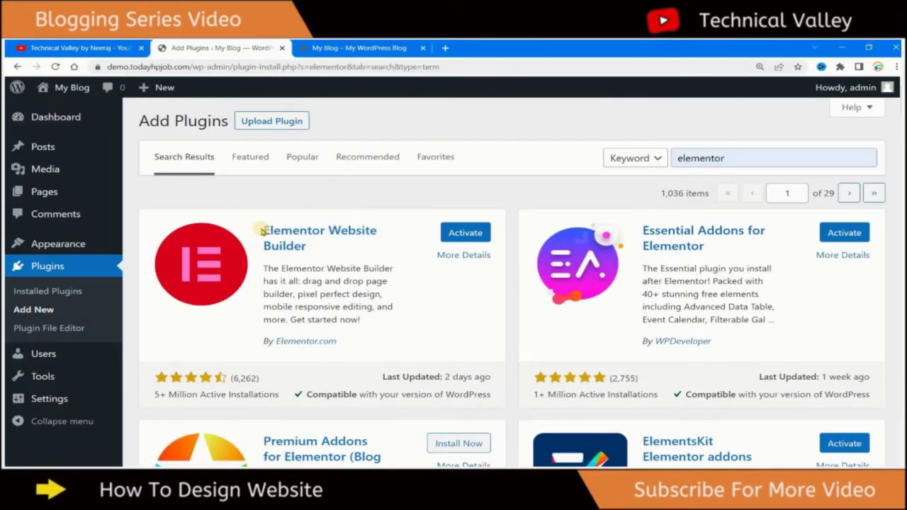
scroll(435, 270, "down", 3)
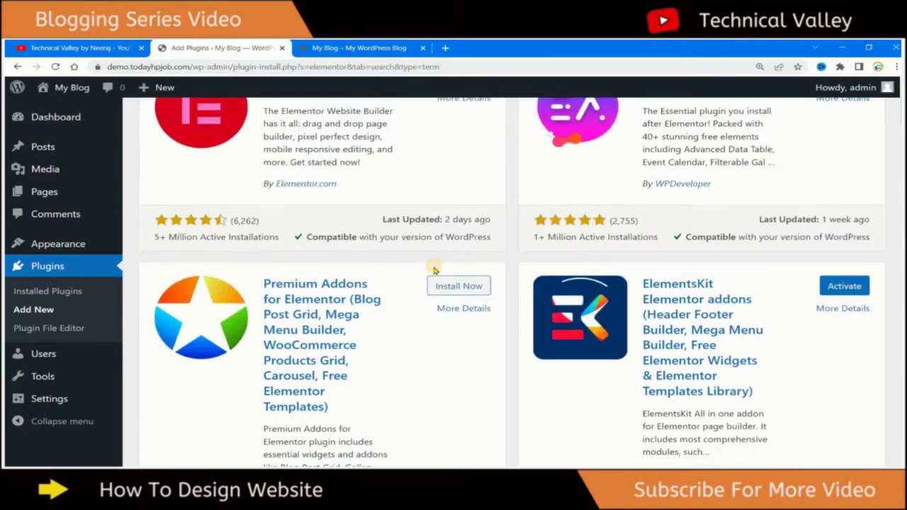
scroll(432, 268, "up", 3)
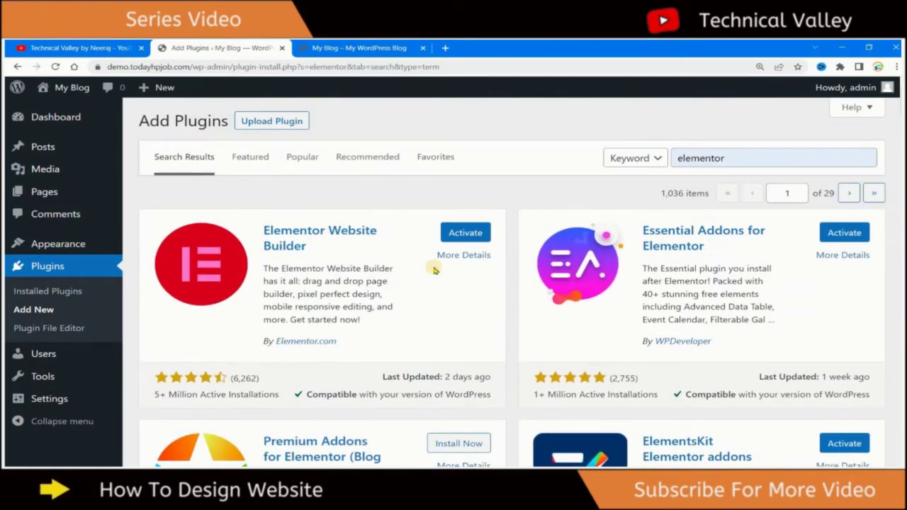
- Switch to the Technical Valley YouTube channel and look over its uploaded WordPress videos
left_click(103, 46)
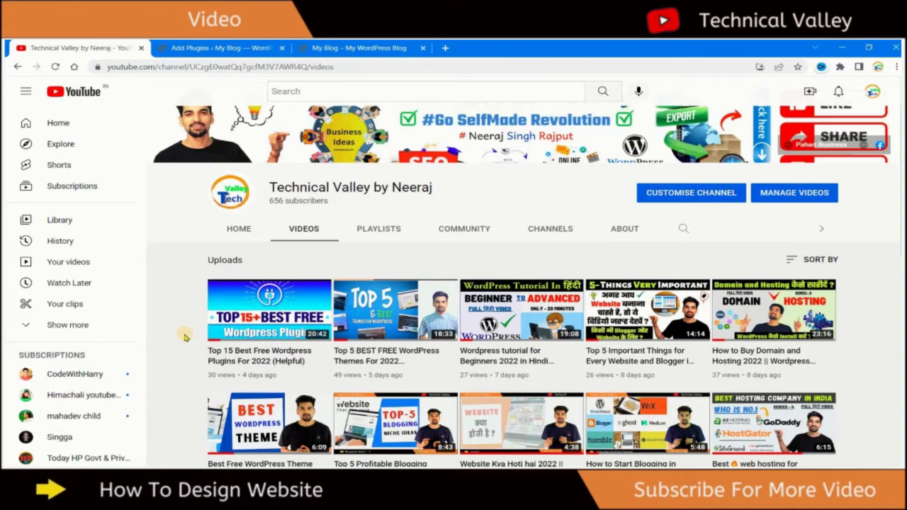
scroll(184, 337, "up", 1)
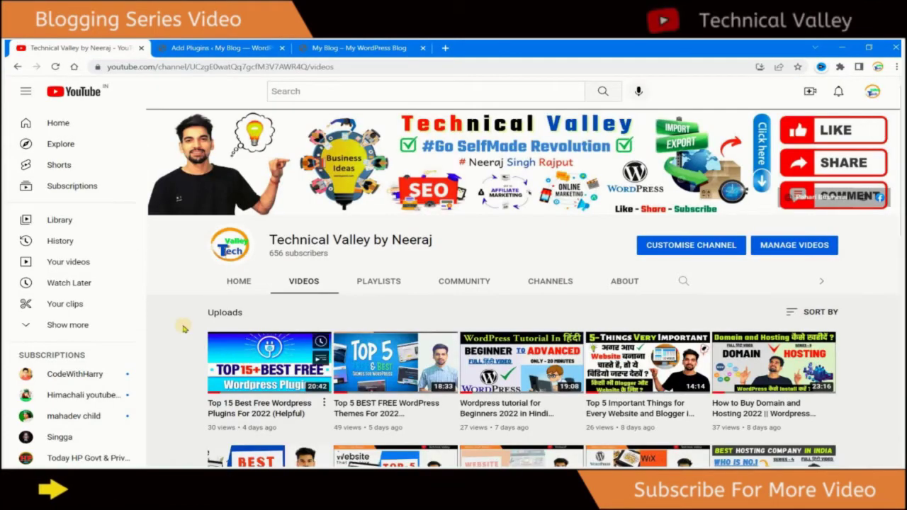
scroll(213, 311, "down", 2)
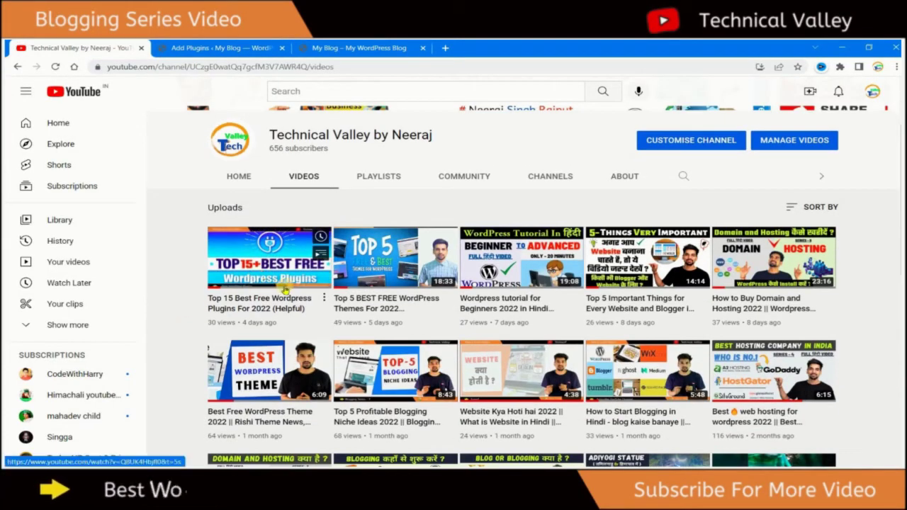